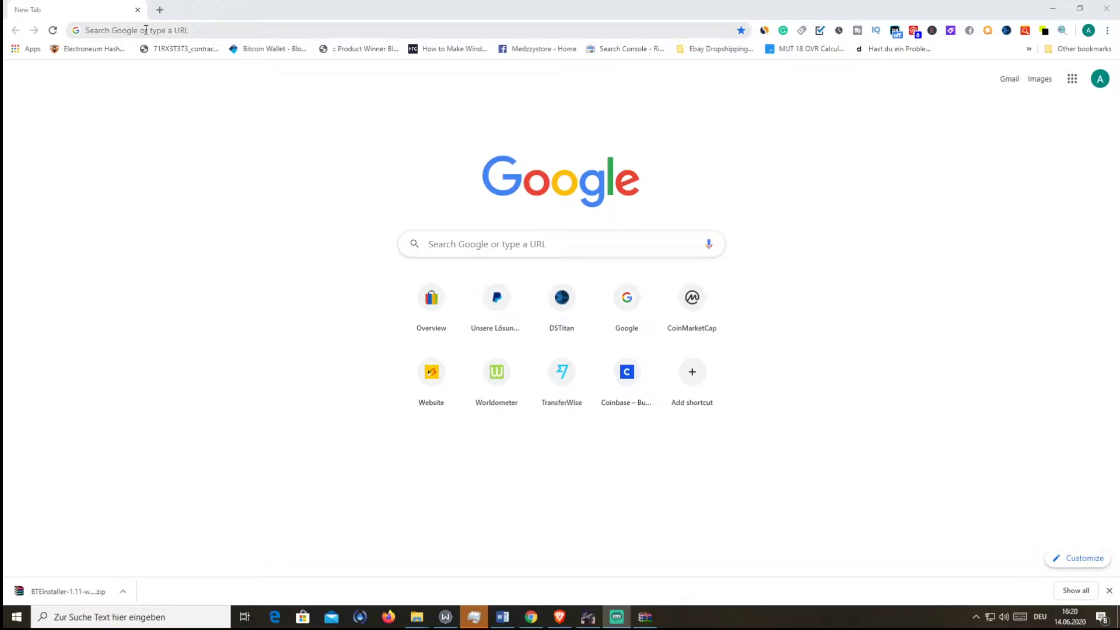
# Download the BTEInstaller 1.11 Windows zip again from the pasted link and open it in WinRAR.
pyautogui.click(146, 30)
pyautogui.write('https://bte-installer.s3.amazonaws.com/public/installer/v1.11/BTEInstaller-1.11-windows.zip')
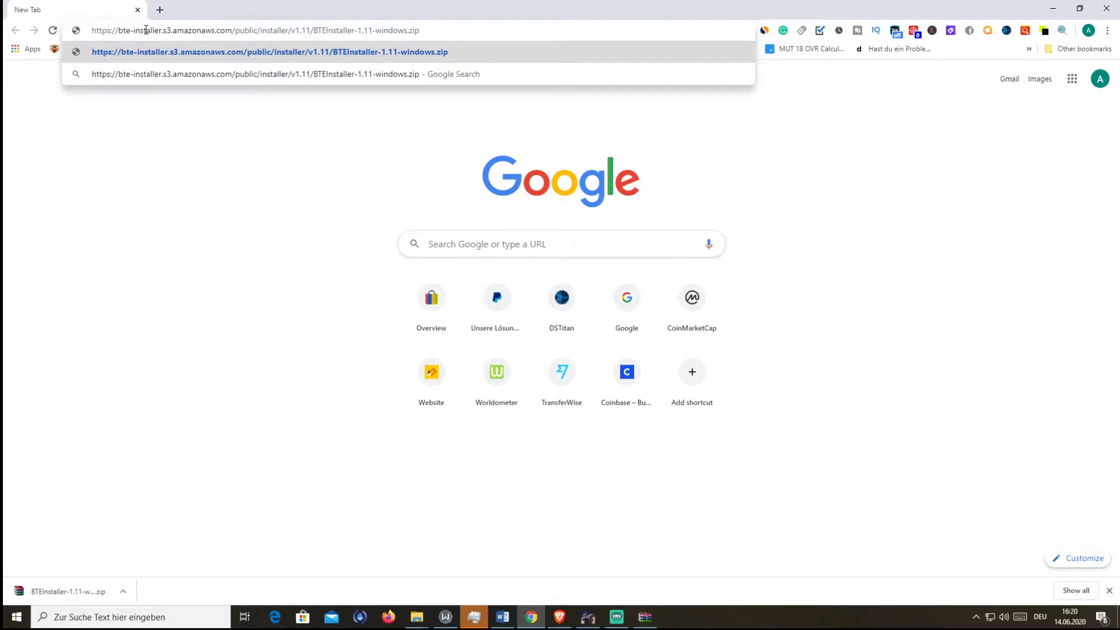
pyautogui.press('Return')
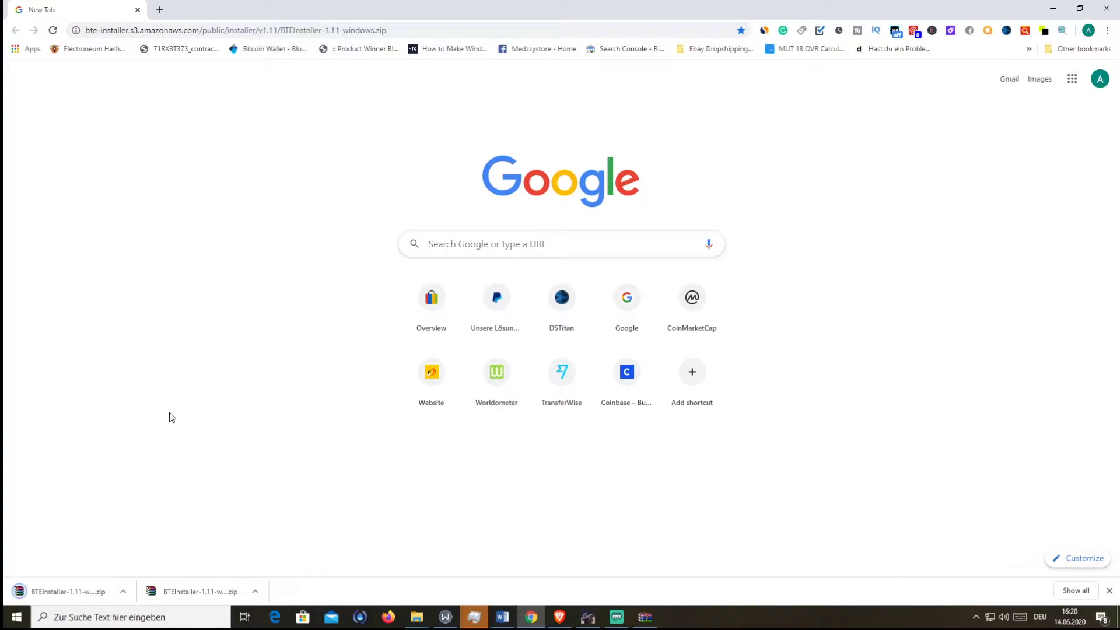
pyautogui.click(64, 595)
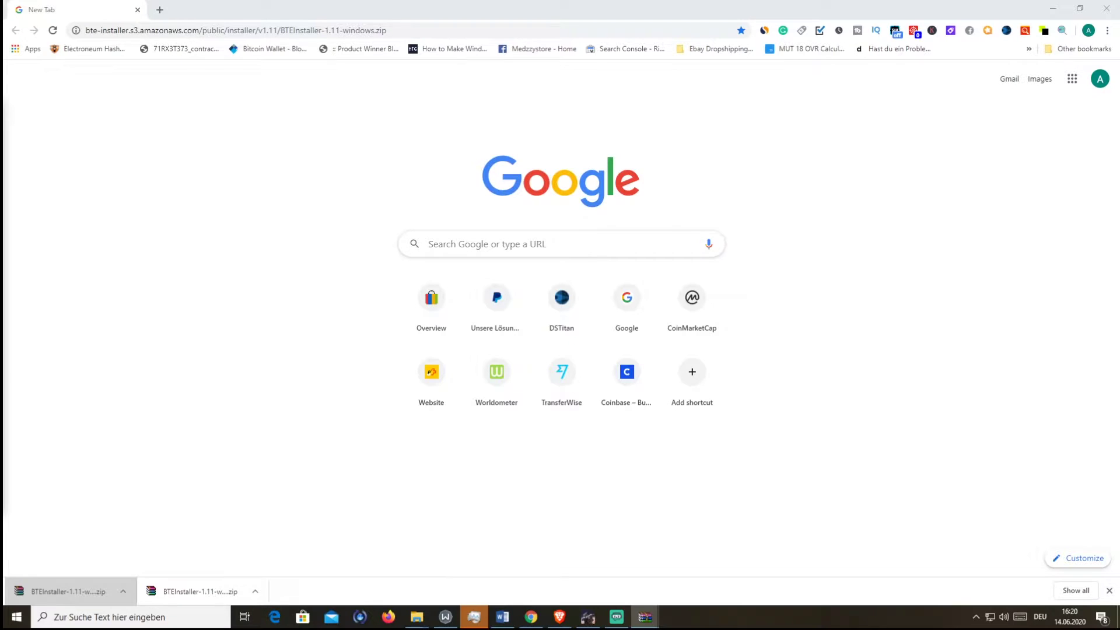
# Run BTEInstaller from the archive and choose Build the Earth 1.5 as the modpack version.
pyautogui.moveTo(399, 82); pyautogui.dragTo(589, 110)
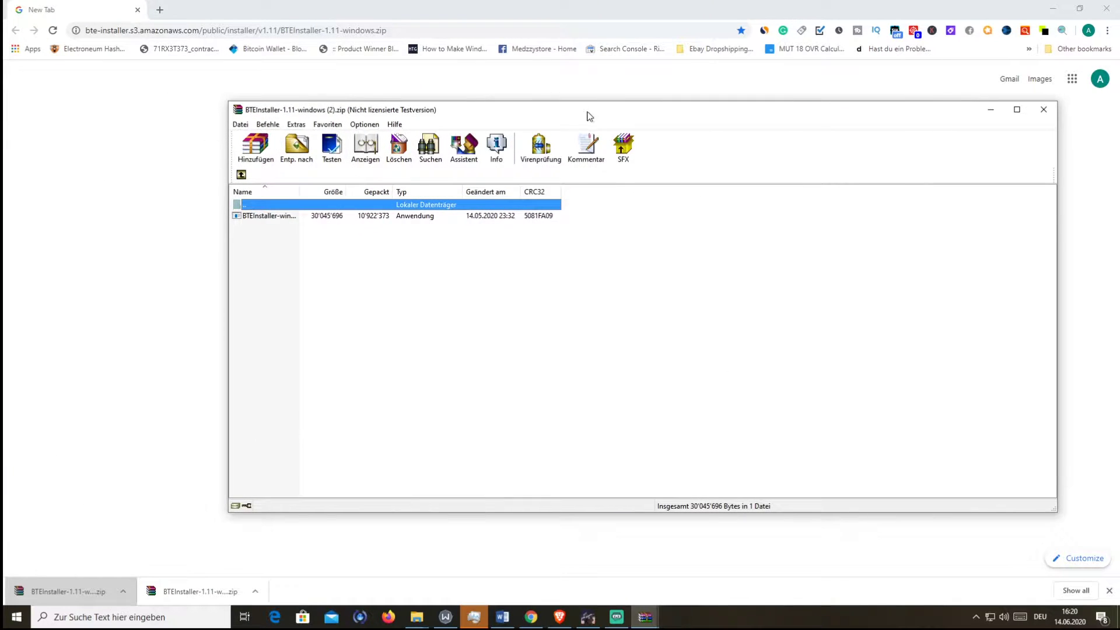
pyautogui.click(310, 216)
pyautogui.doubleClick(310, 216)
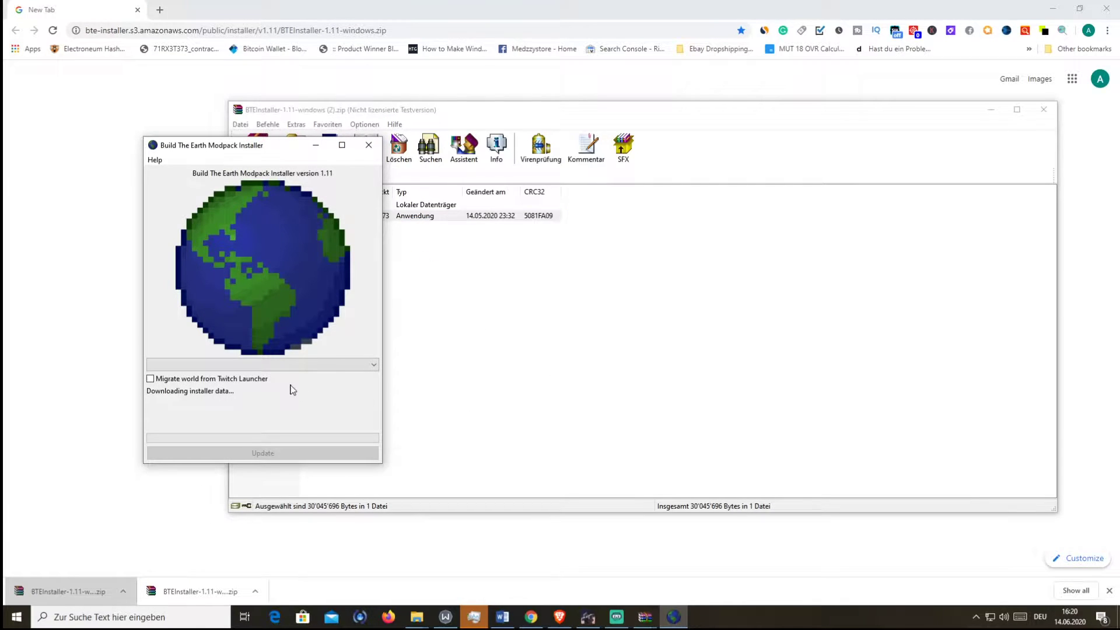
pyautogui.click(250, 363)
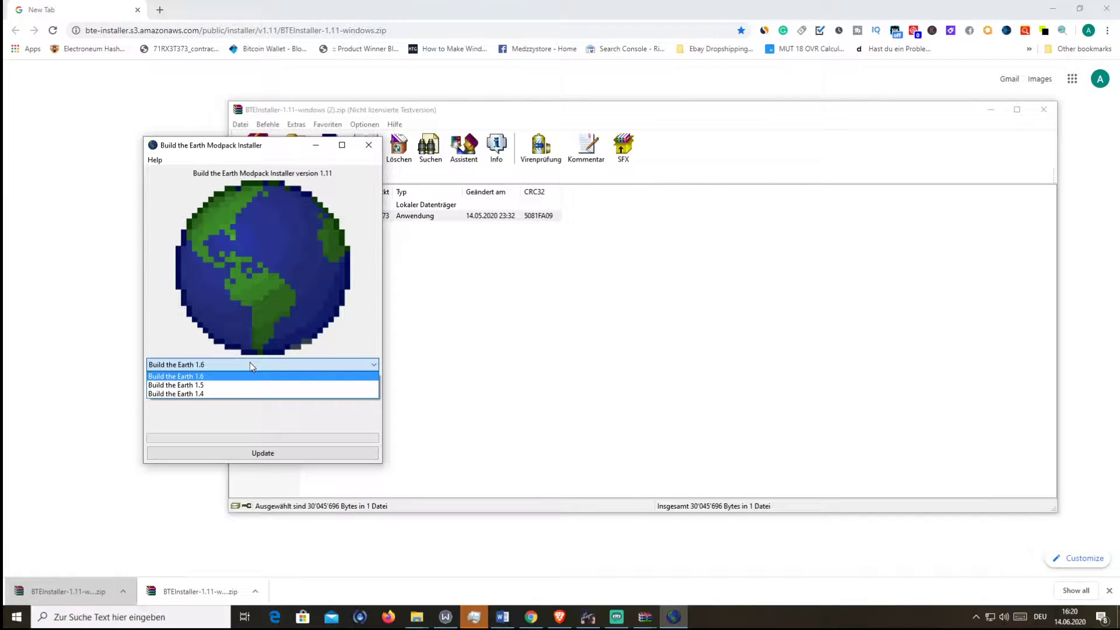
pyautogui.click(250, 362)
pyautogui.click(250, 362)
pyautogui.click(211, 385)
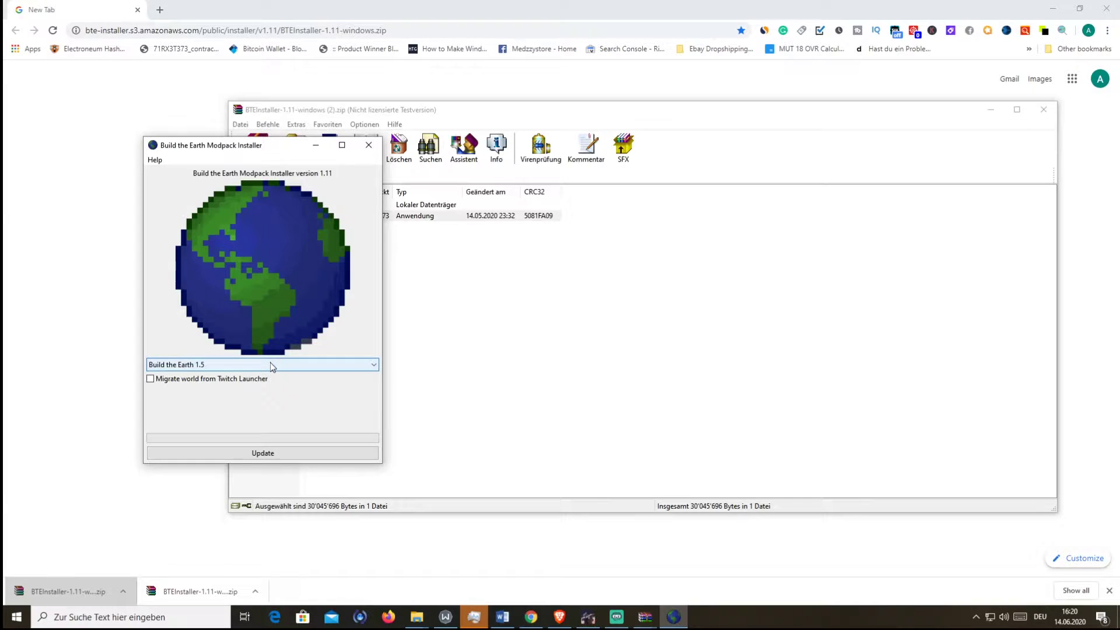
# Start the update, confirm the downgrade to 1.5, and close the installer when done.
pyautogui.click(254, 453)
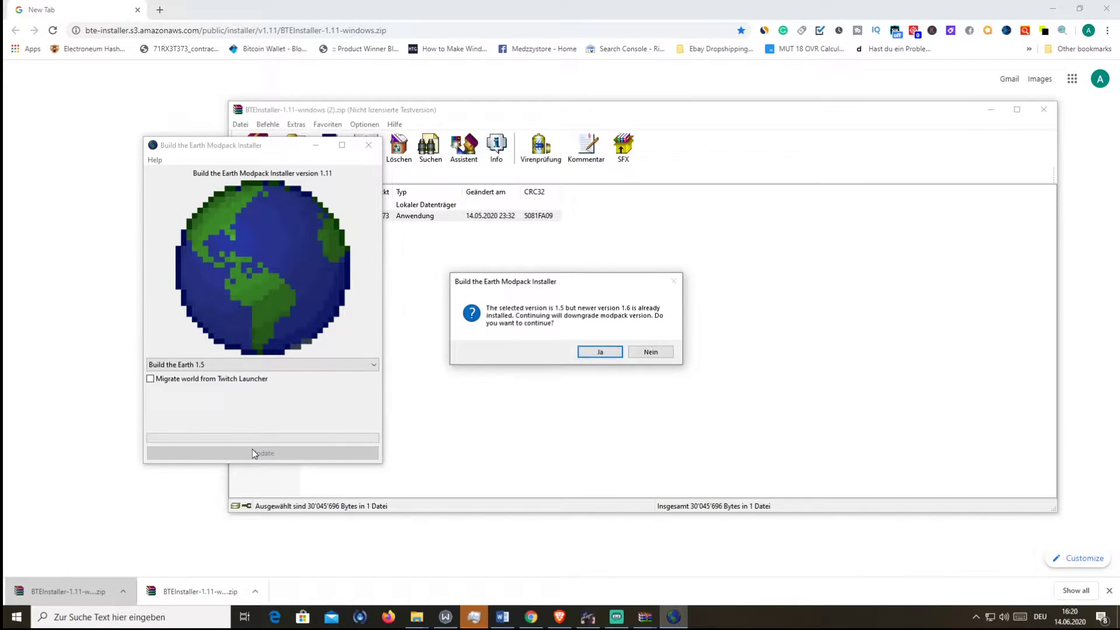
pyautogui.click(609, 356)
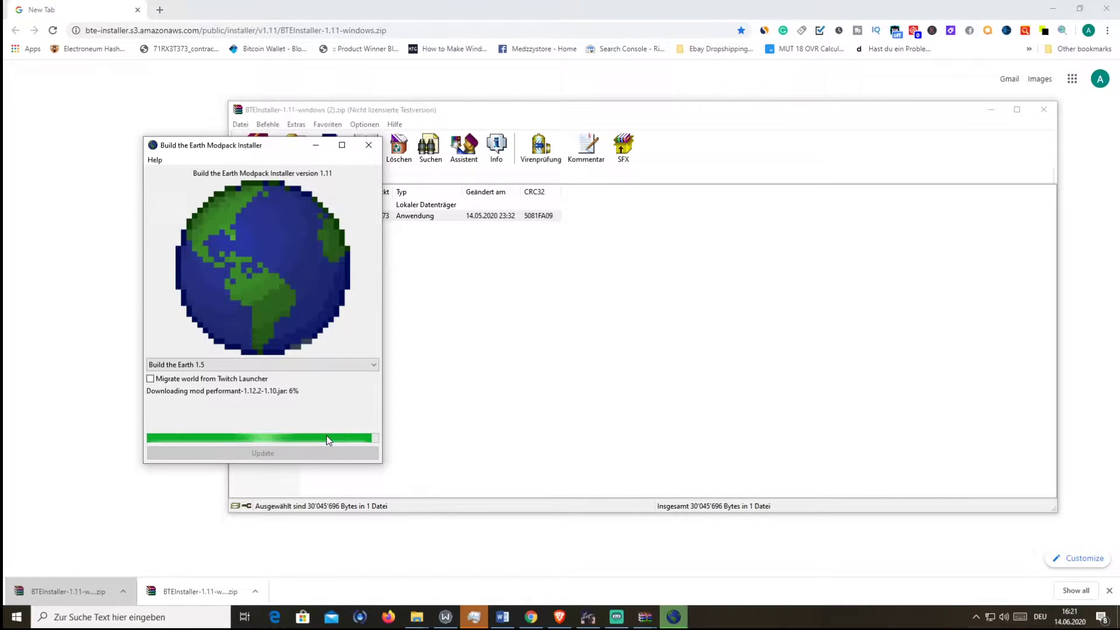
pyautogui.click(618, 350)
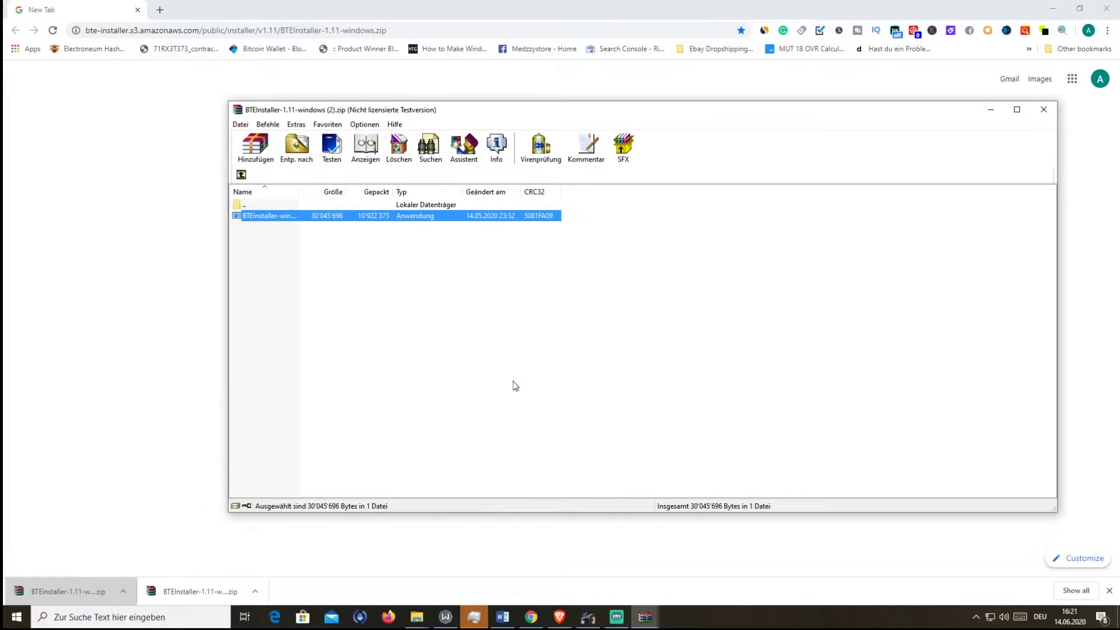
# Open the Minecraft Launcher via Windows search and play the Build the Earth v1.5 installation.
pyautogui.click(146, 617)
pyautogui.write('minecraft')
pyautogui.click(145, 315)
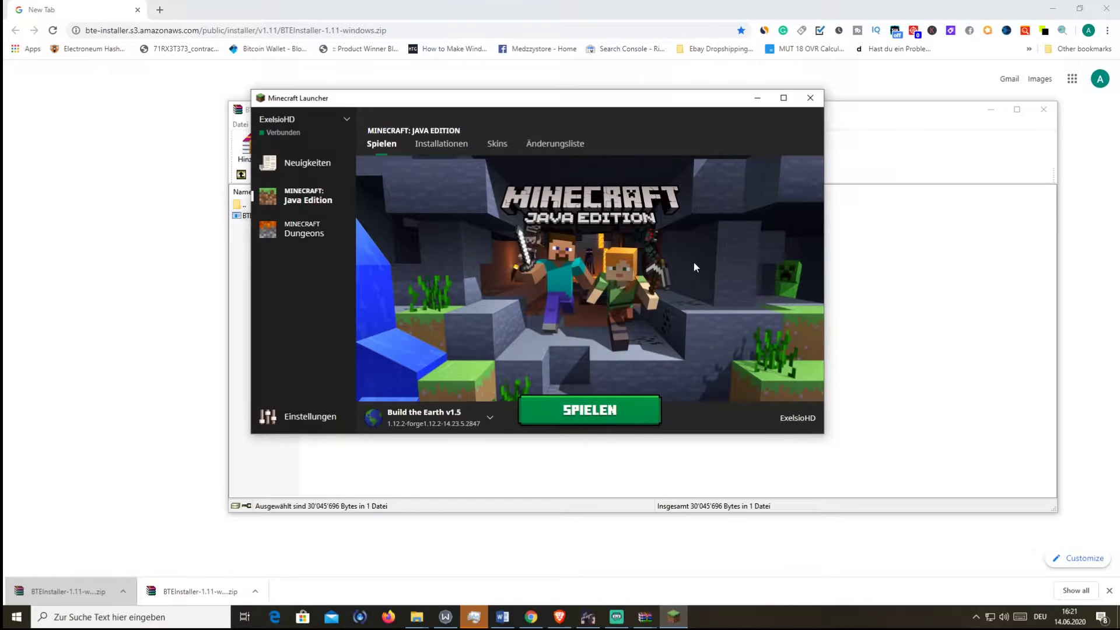
pyautogui.click(432, 418)
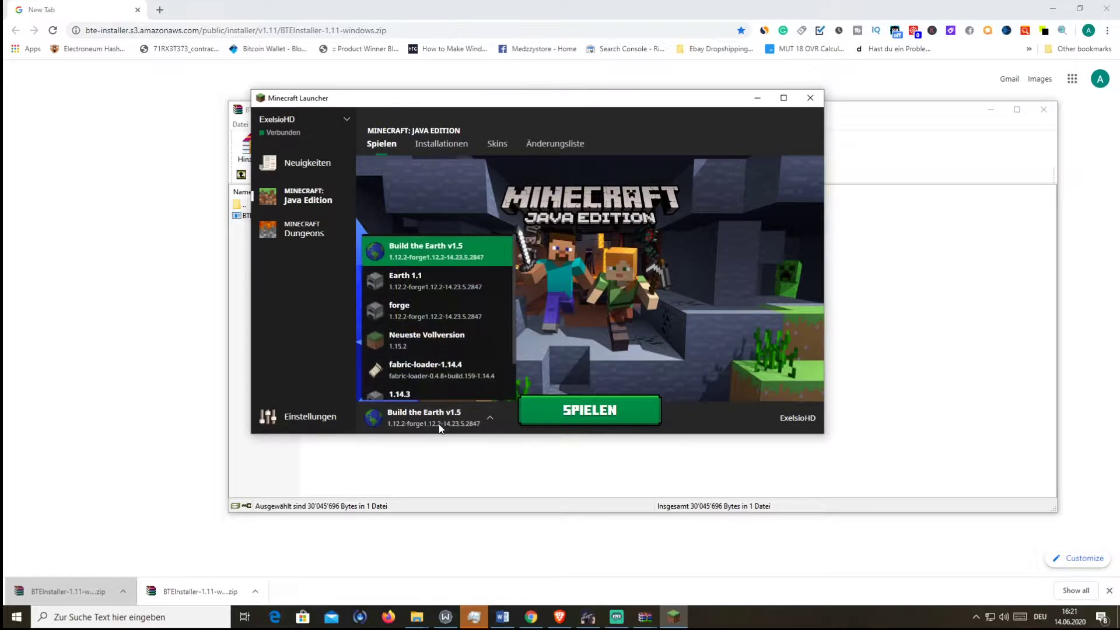
pyautogui.click(432, 251)
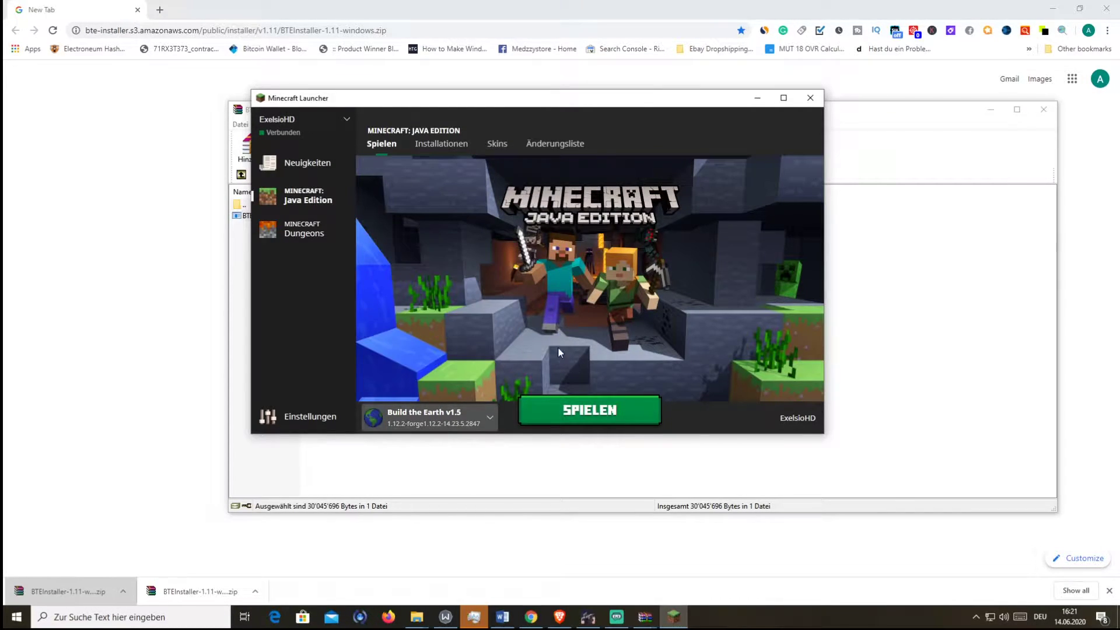
pyautogui.click(591, 408)
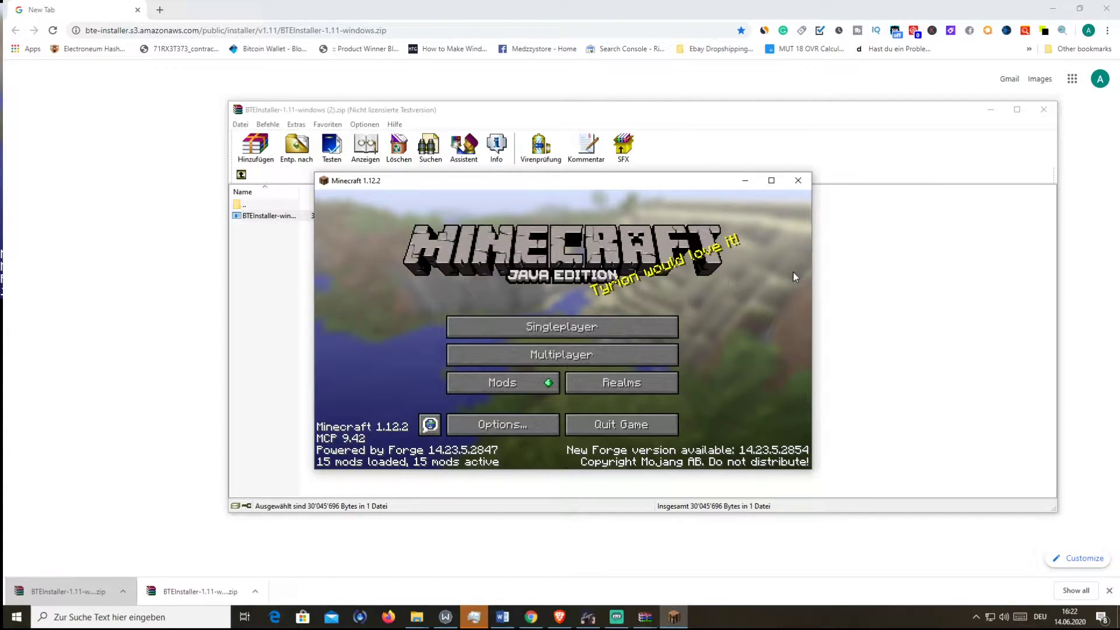
# Maximize the game window and start a new world from the Singleplayer list.
pyautogui.click(771, 181)
pyautogui.click(590, 308)
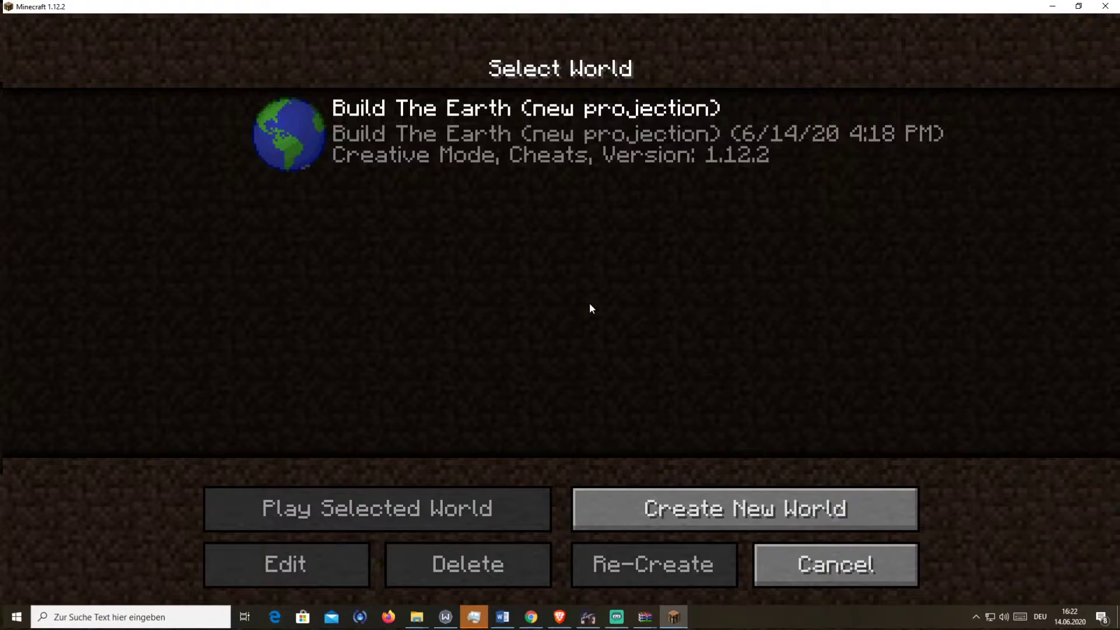
pyautogui.moveTo(721, 135)
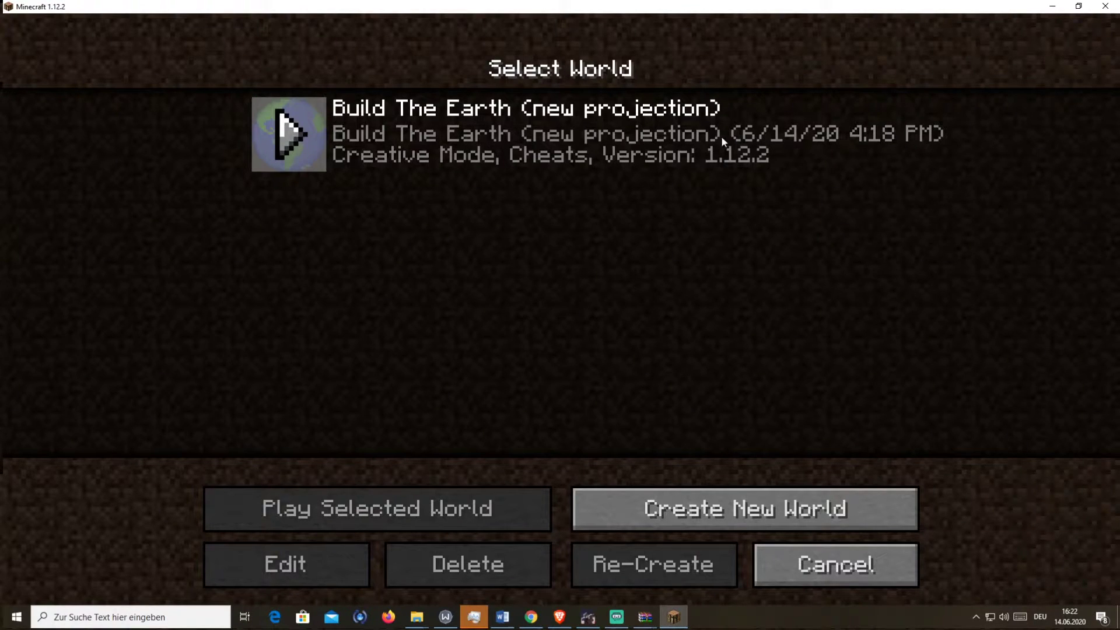
pyautogui.click(598, 151)
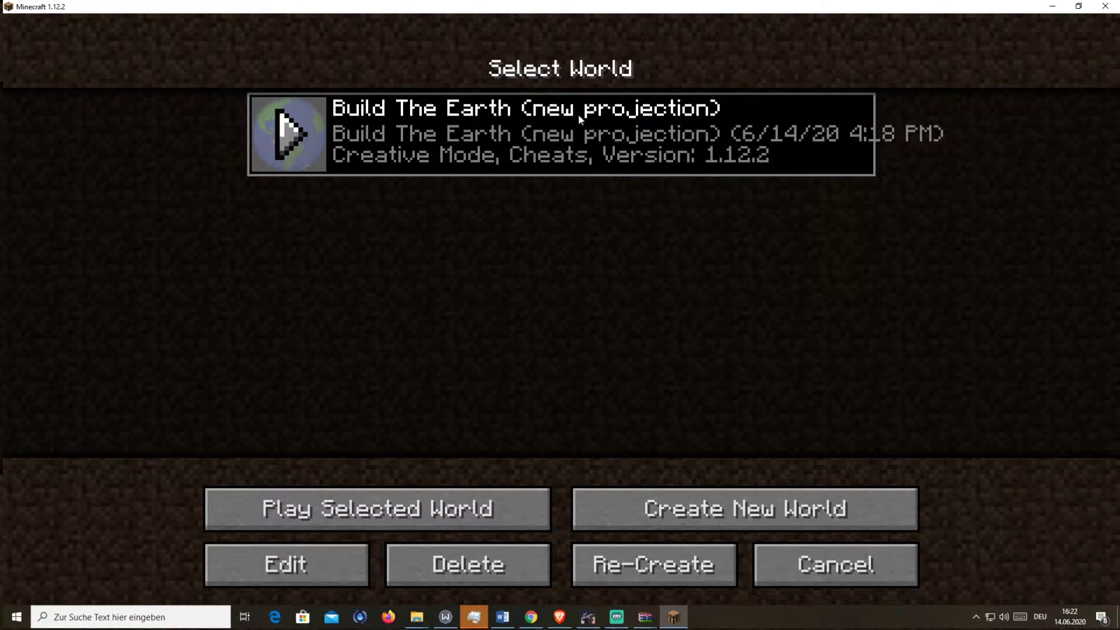
pyautogui.click(619, 493)
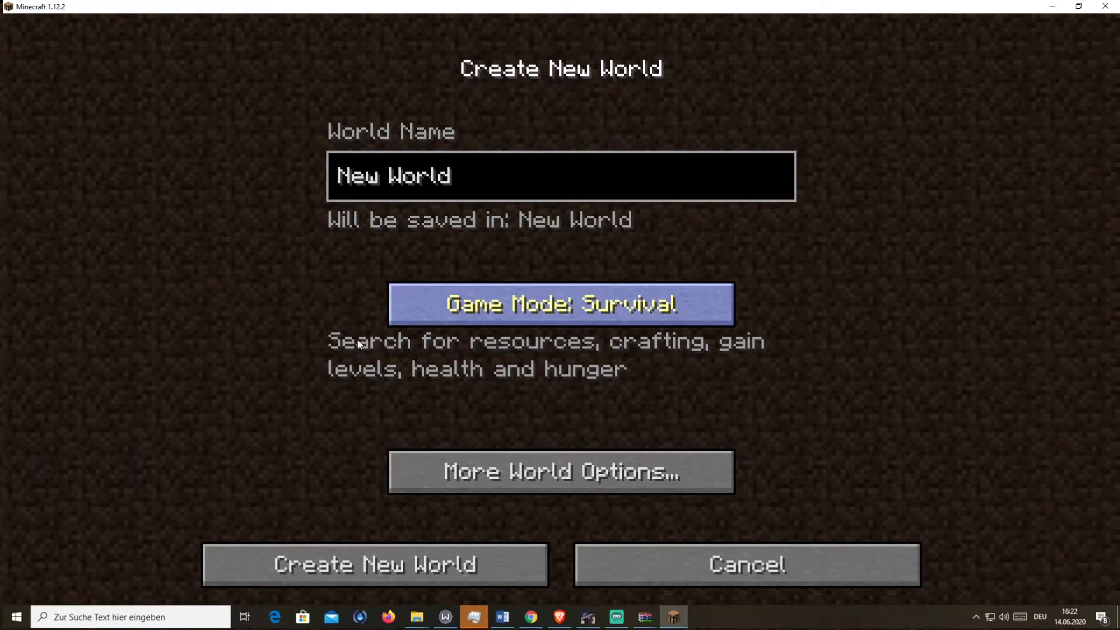
# Set the game mode to Creative and the world type to Planet Earth.
pyautogui.click(560, 316)
pyautogui.click(560, 315)
pyautogui.click(534, 458)
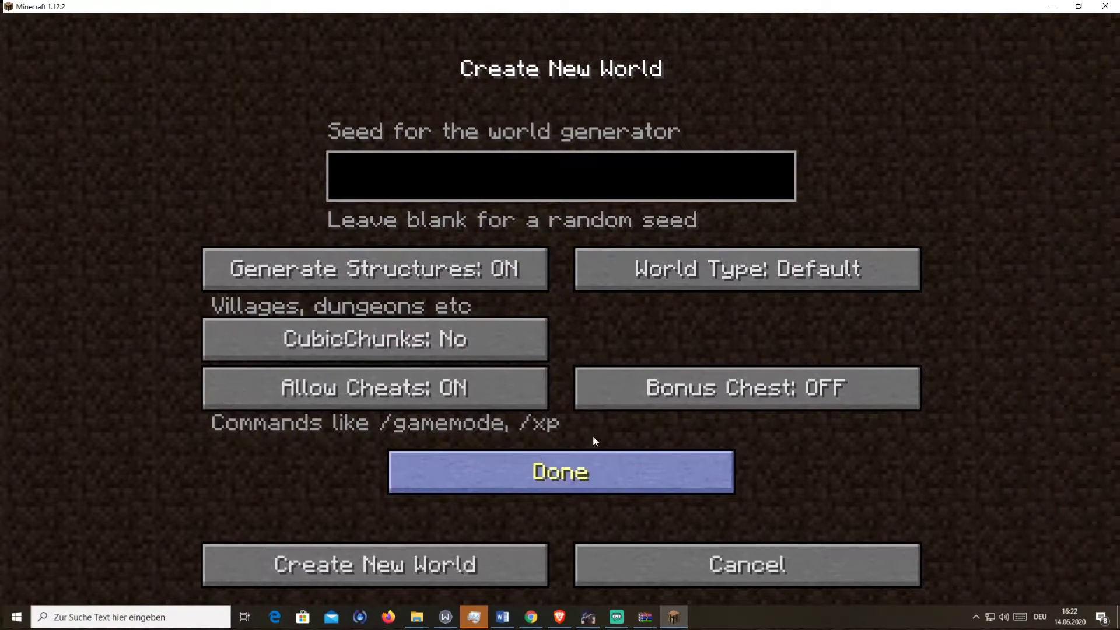
pyautogui.click(705, 277)
pyautogui.click(705, 276)
pyautogui.click(706, 277)
pyautogui.click(705, 276)
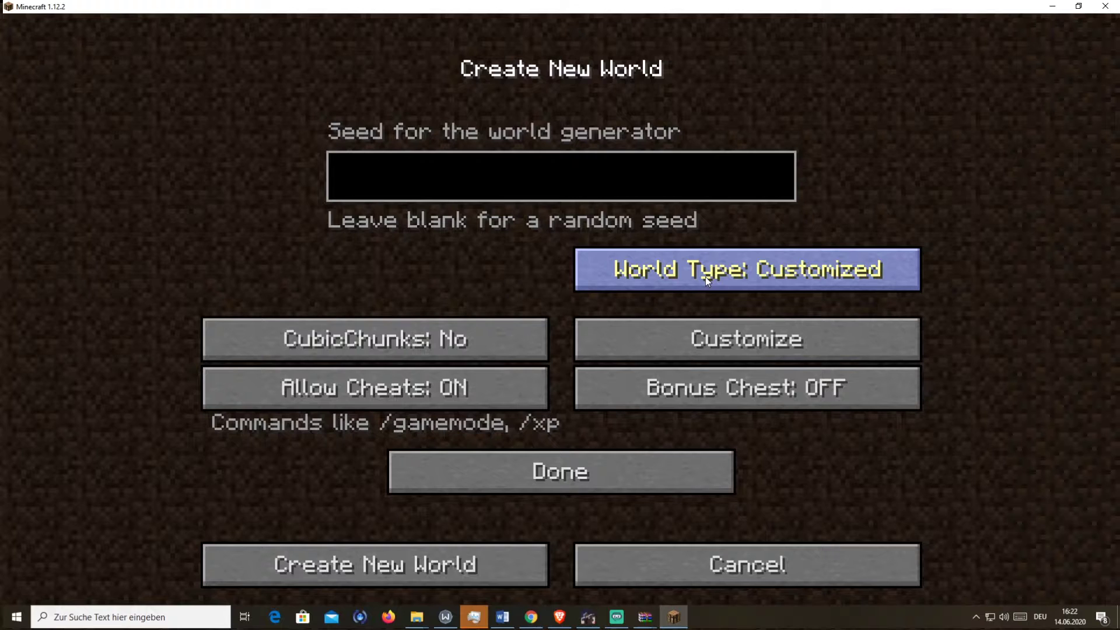
pyautogui.click(705, 277)
pyautogui.click(705, 276)
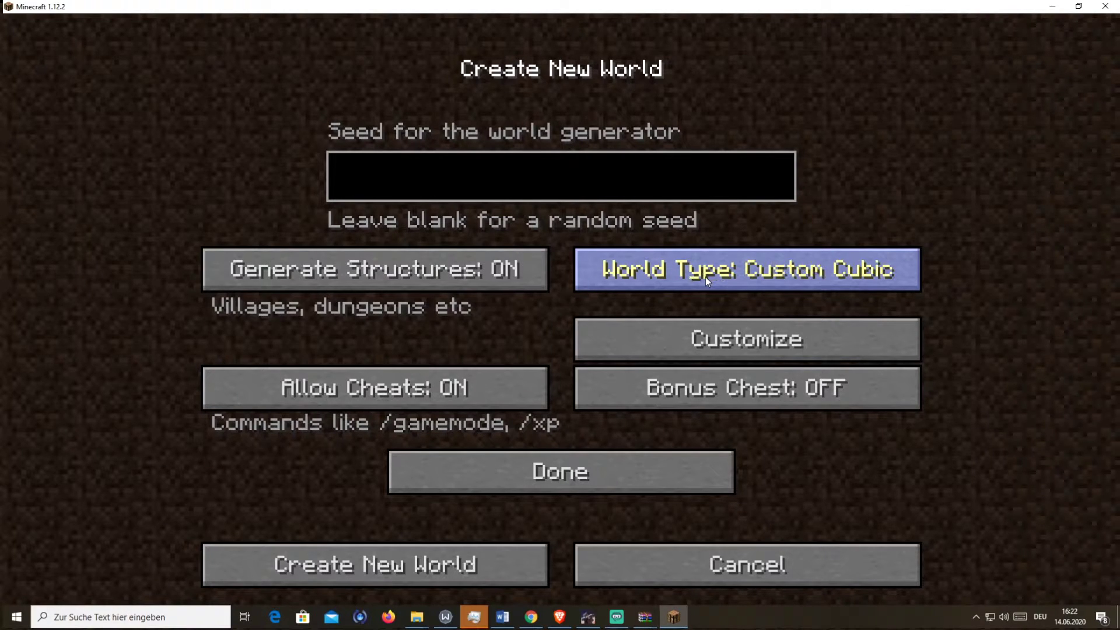
pyautogui.click(705, 277)
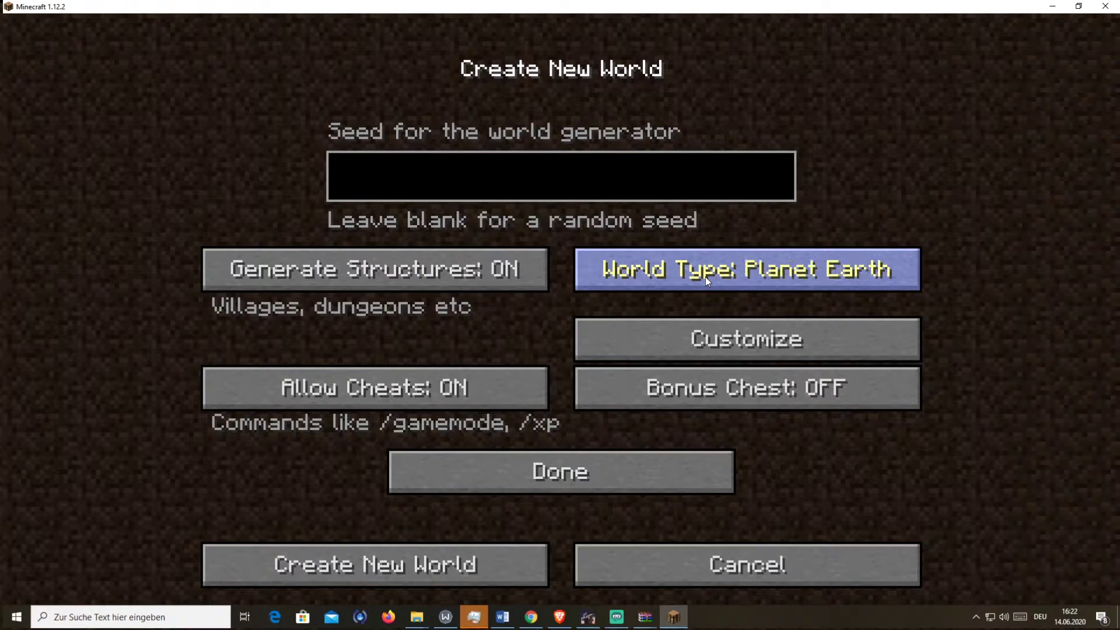
# In the Planet Earth customization, turn Spawn Roads off and Advanced Water (experimental) on.
pyautogui.click(723, 341)
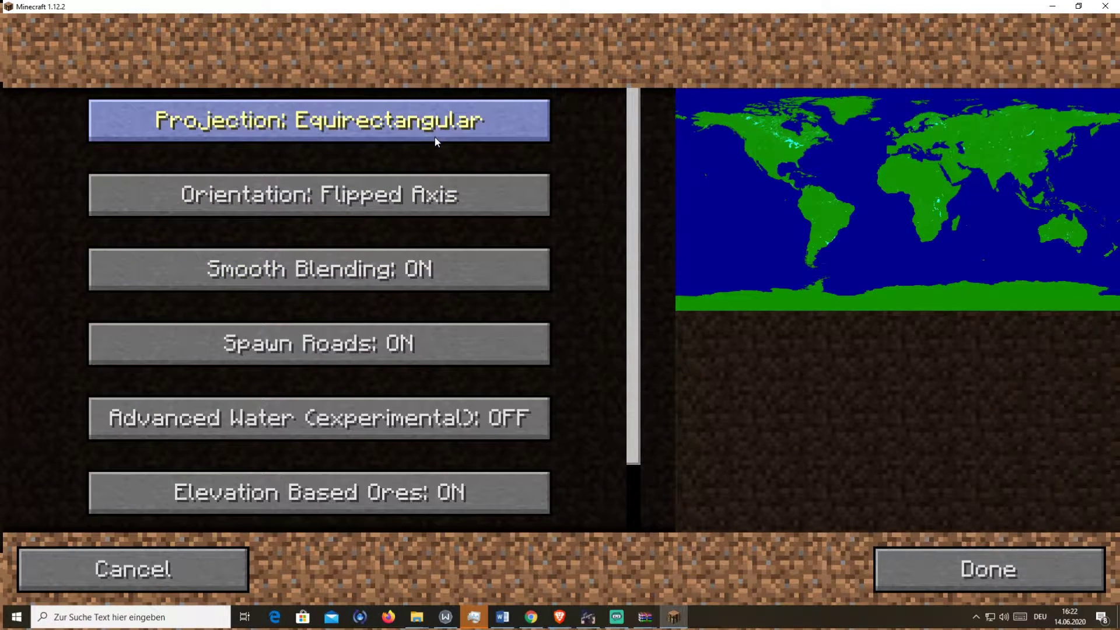
pyautogui.scroll(-1, 474, 166)
pyautogui.scroll(1, 471, 175)
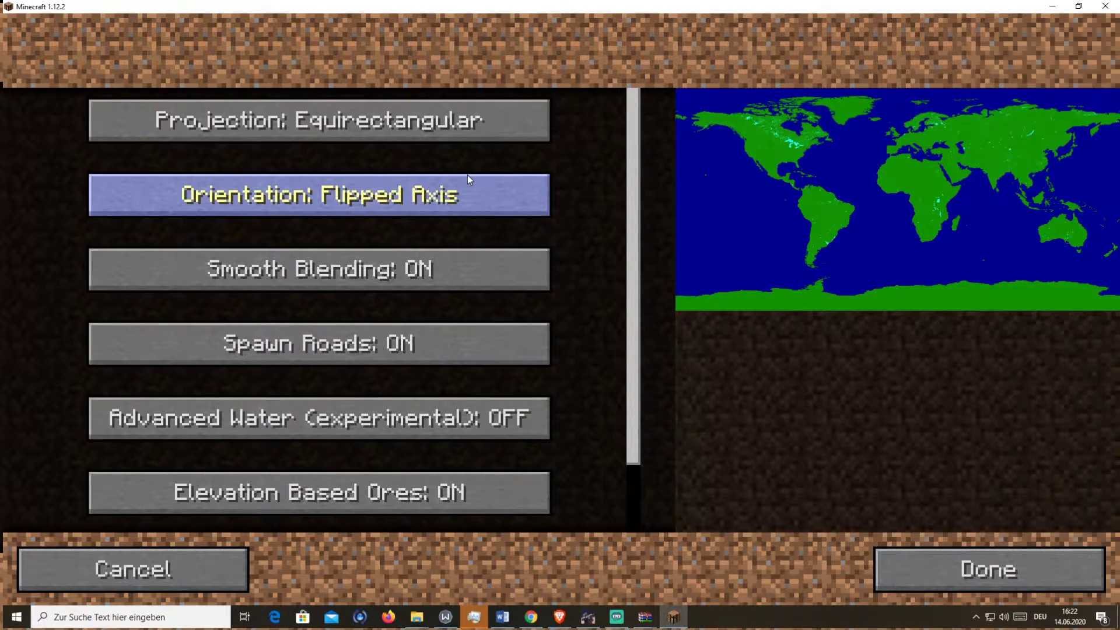
pyautogui.scroll(-1, 403, 222)
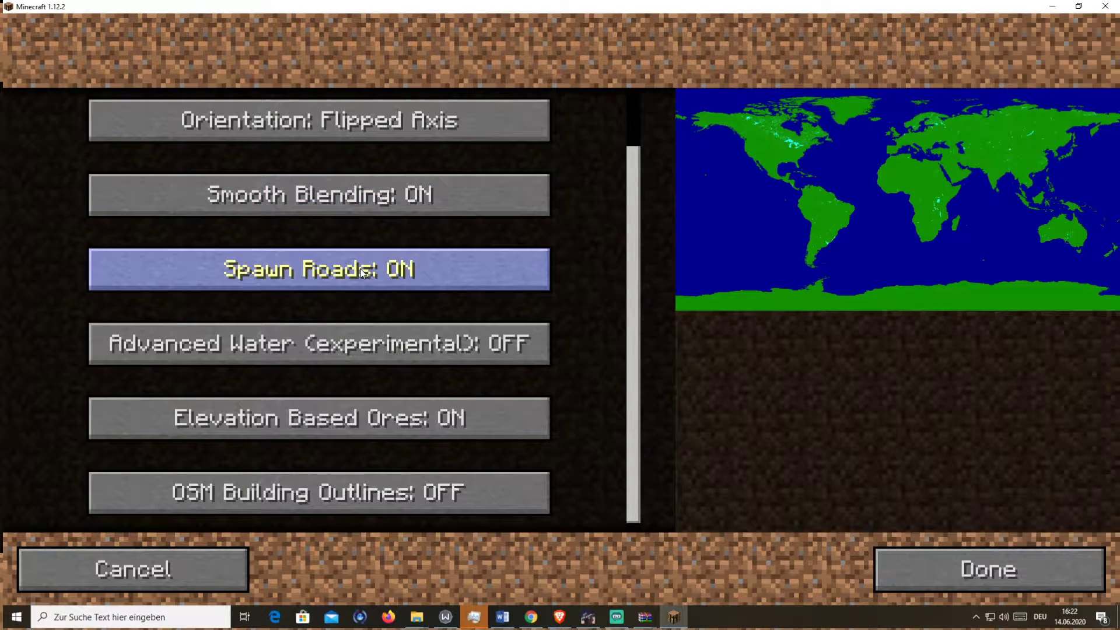
pyautogui.scroll(1, 358, 196)
pyautogui.scroll(-1, 406, 306)
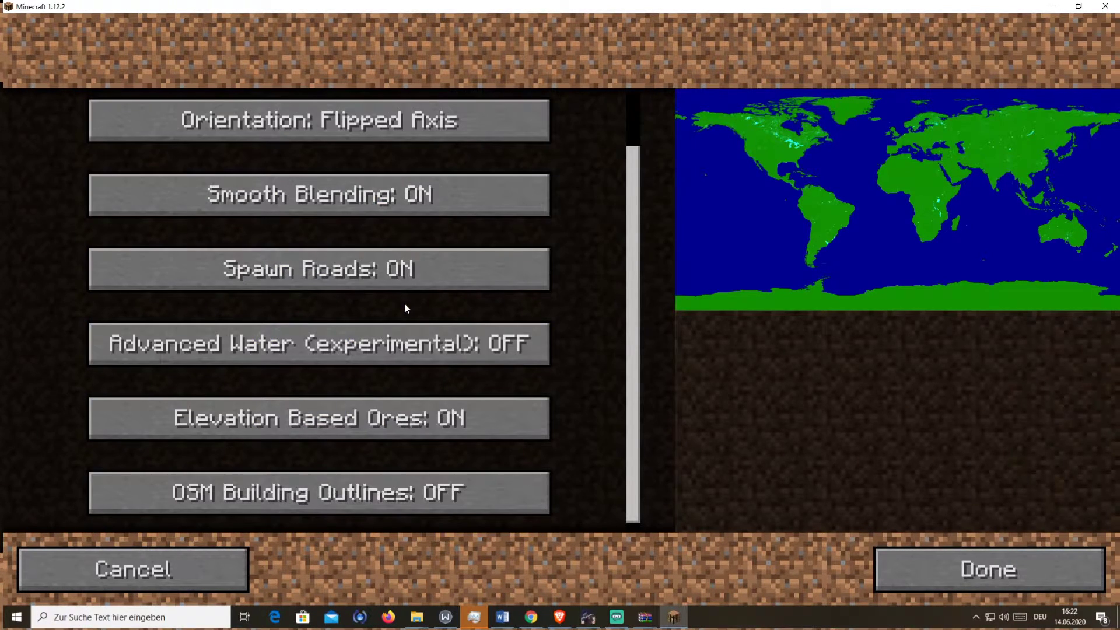
pyautogui.click(373, 272)
pyautogui.scroll(-1, 402, 275)
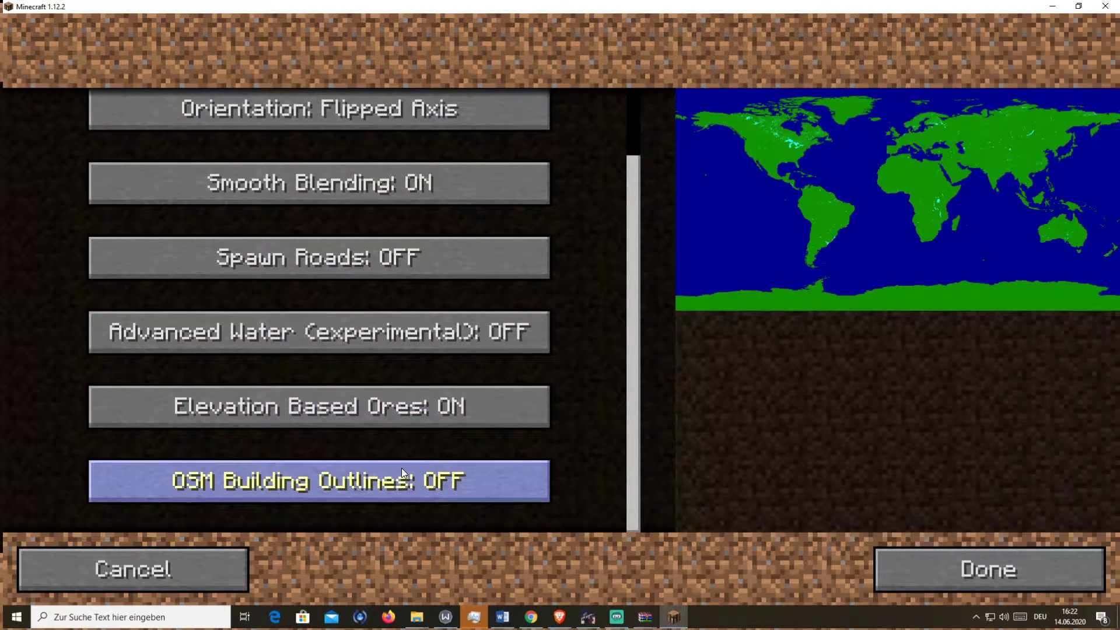
pyautogui.click(408, 335)
pyautogui.scroll(1, 394, 287)
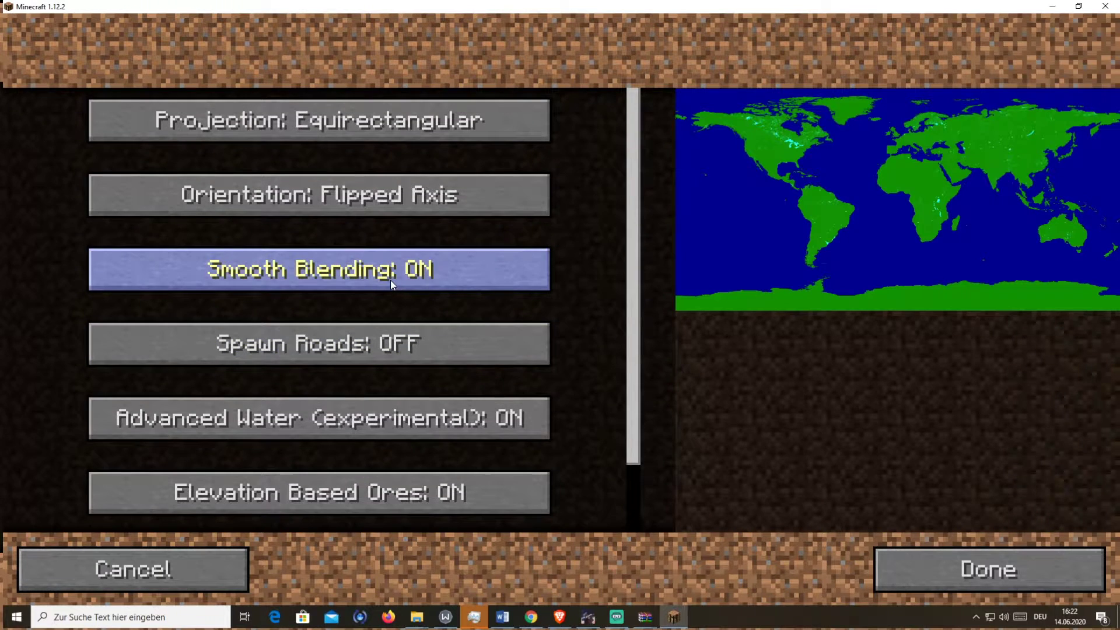
# Return to world creation and leave CubicChunks set to Default.
pyautogui.click(952, 567)
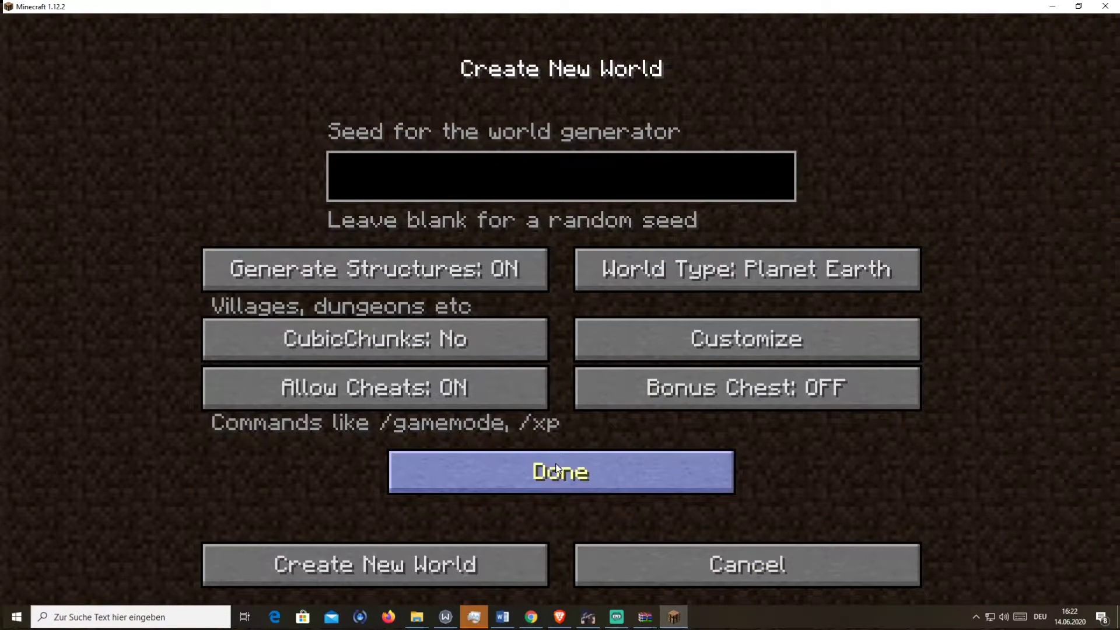
pyautogui.click(479, 352)
pyautogui.click(479, 352)
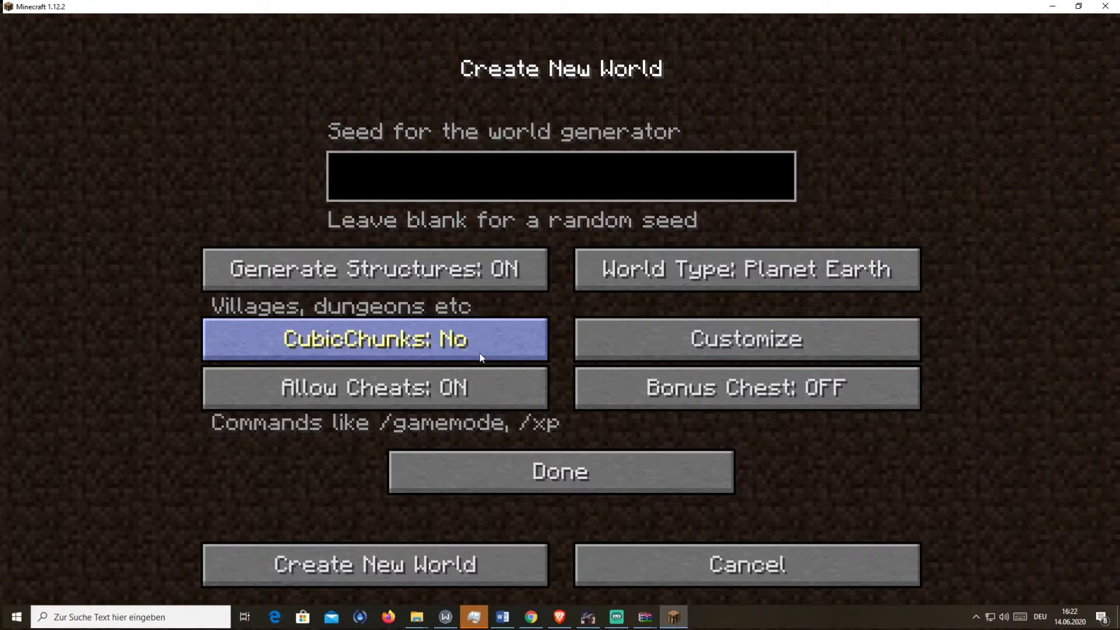
pyautogui.click(479, 352)
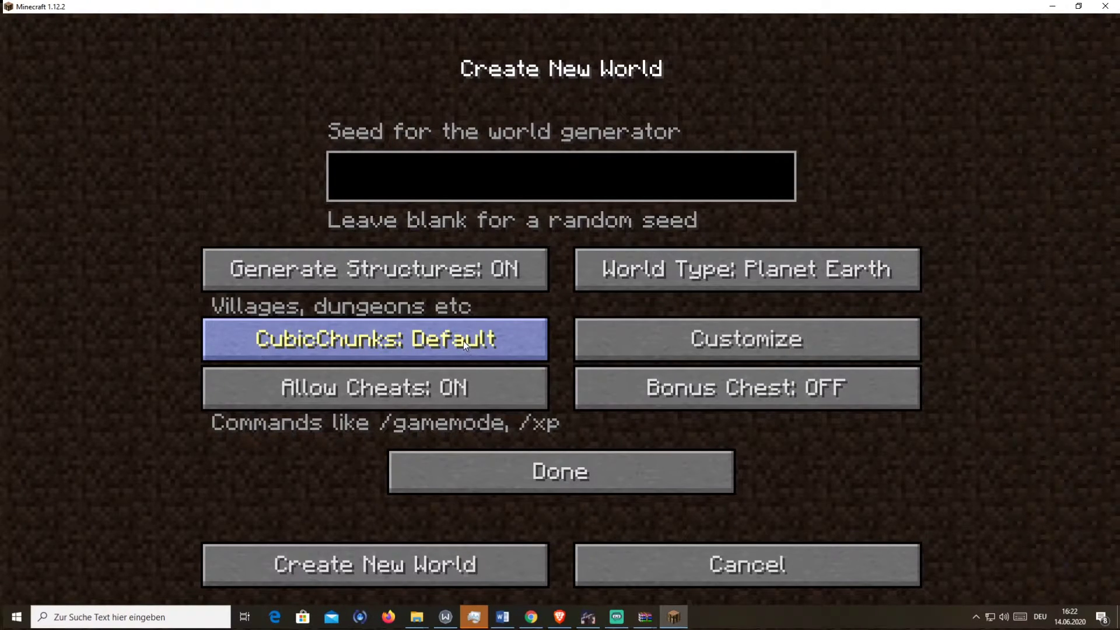
# Keep Generate Structures on and create the new Planet Earth world.
pyautogui.click(427, 277)
pyautogui.click(427, 277)
pyautogui.click(427, 277)
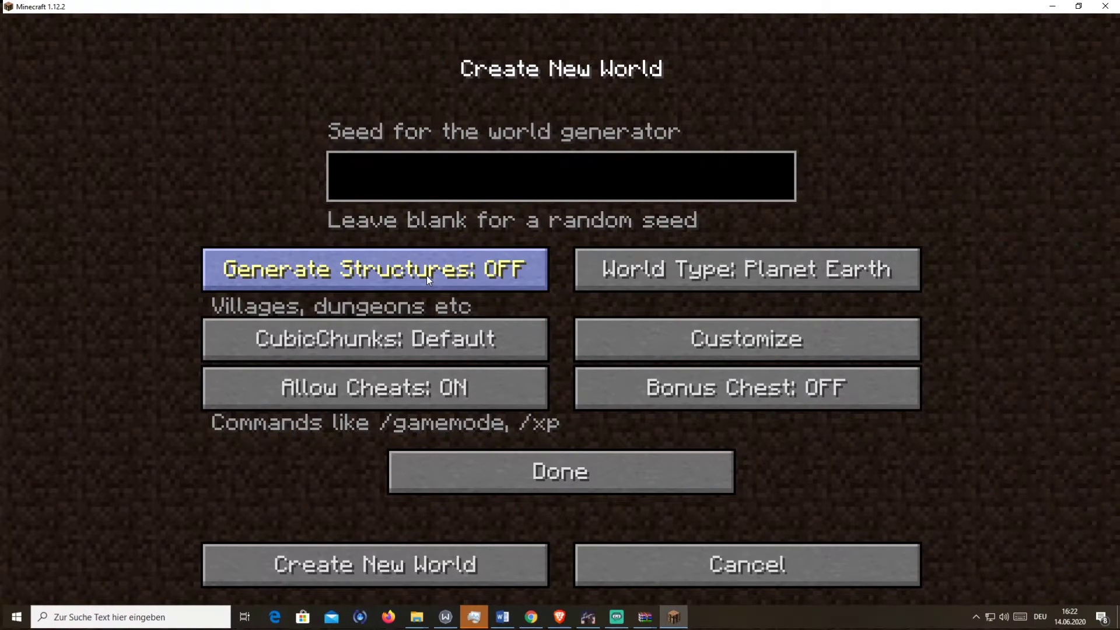
pyautogui.click(426, 277)
pyautogui.click(427, 277)
pyautogui.click(427, 276)
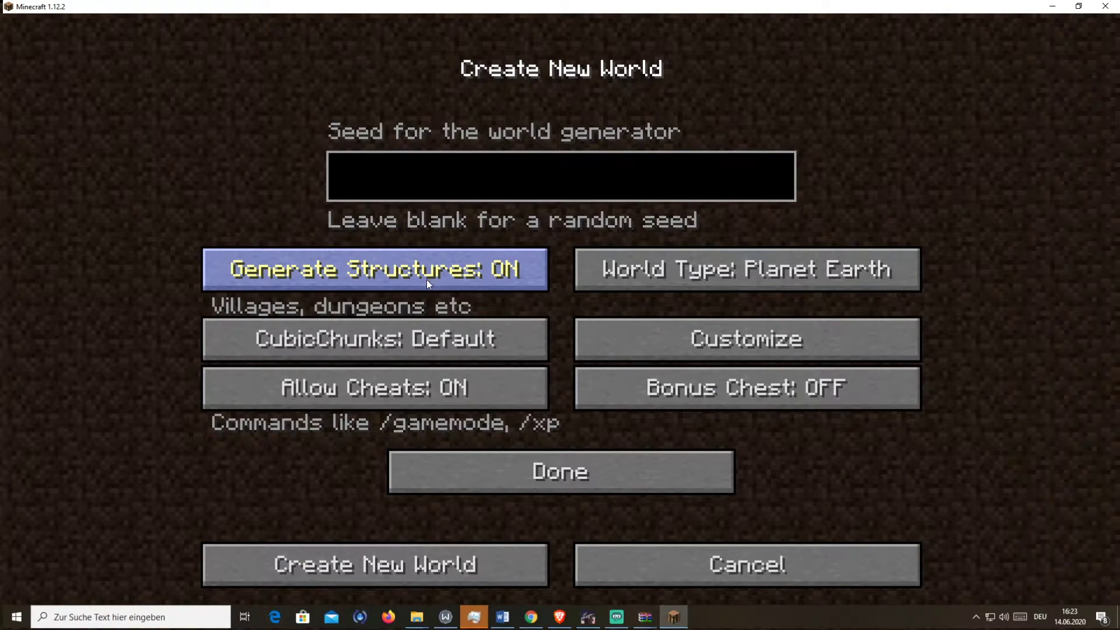
pyautogui.click(401, 548)
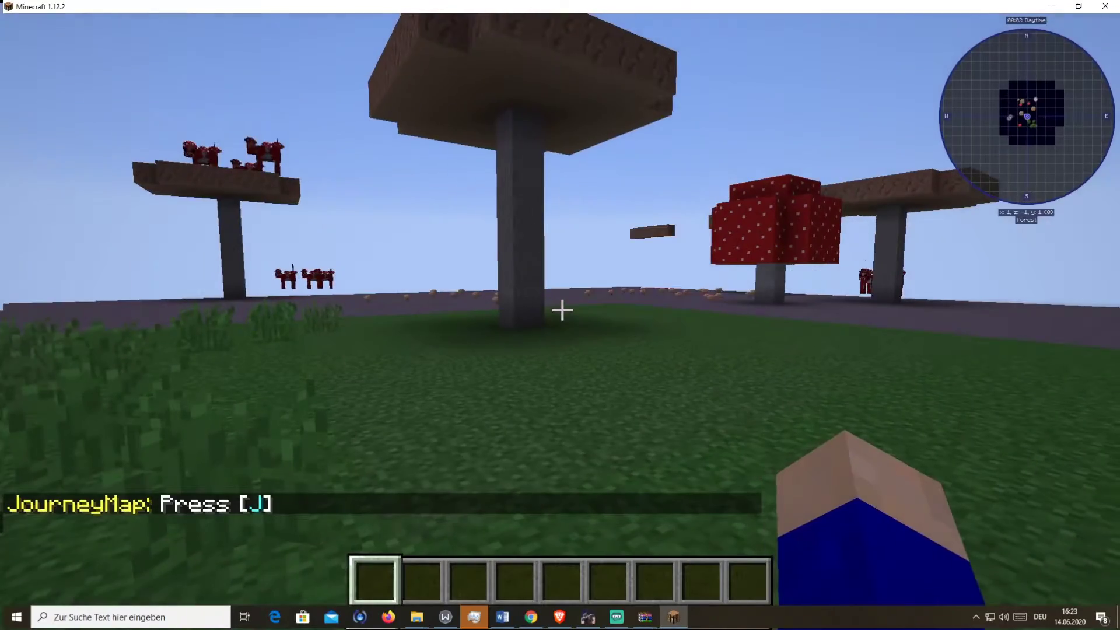
# Walk around the giant mushroom field in the new world.
pyautogui.press('w')
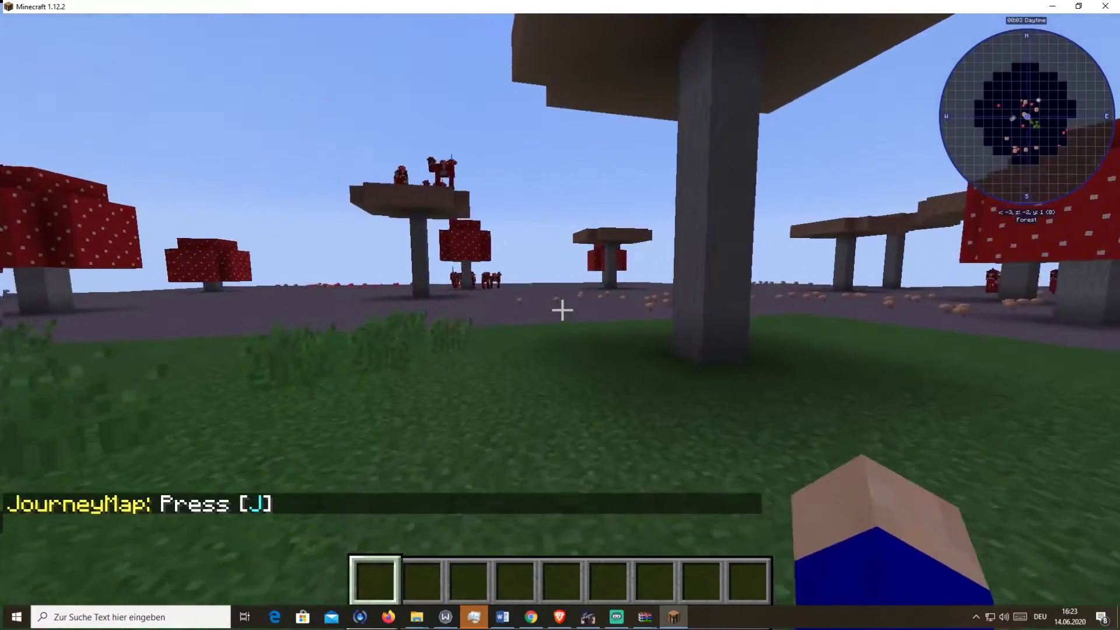
pyautogui.press('w')
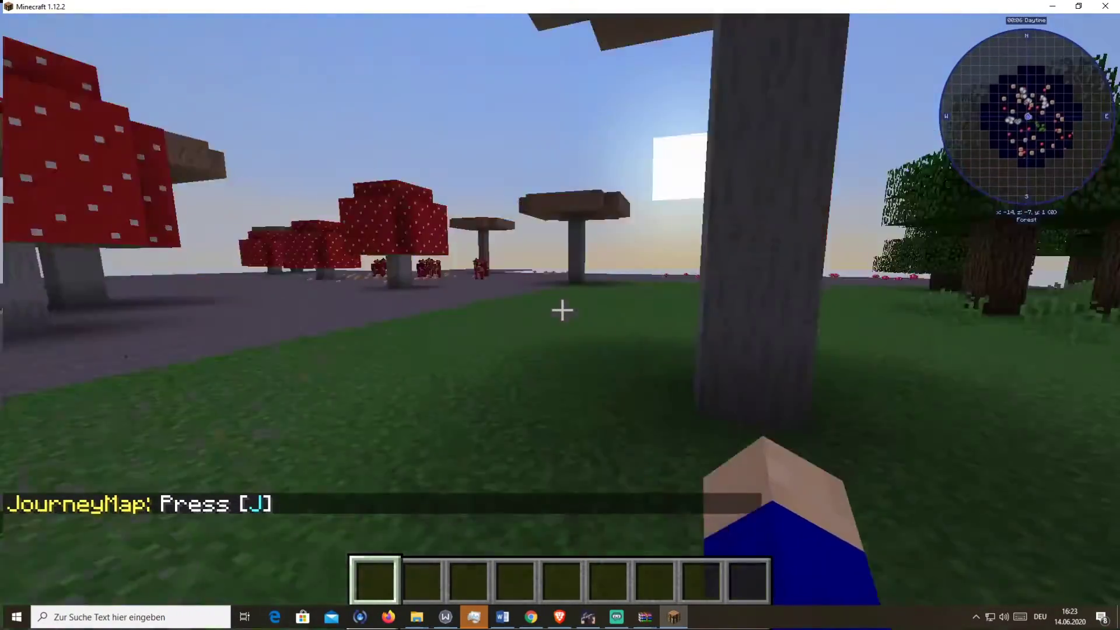
pyautogui.press('w')
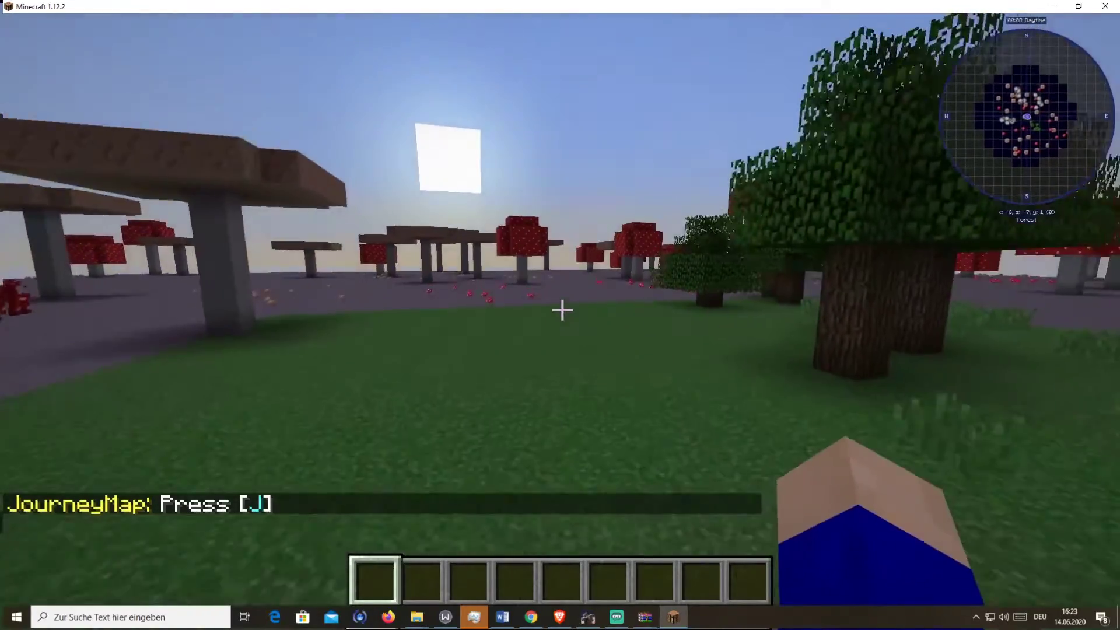
pyautogui.press('w')
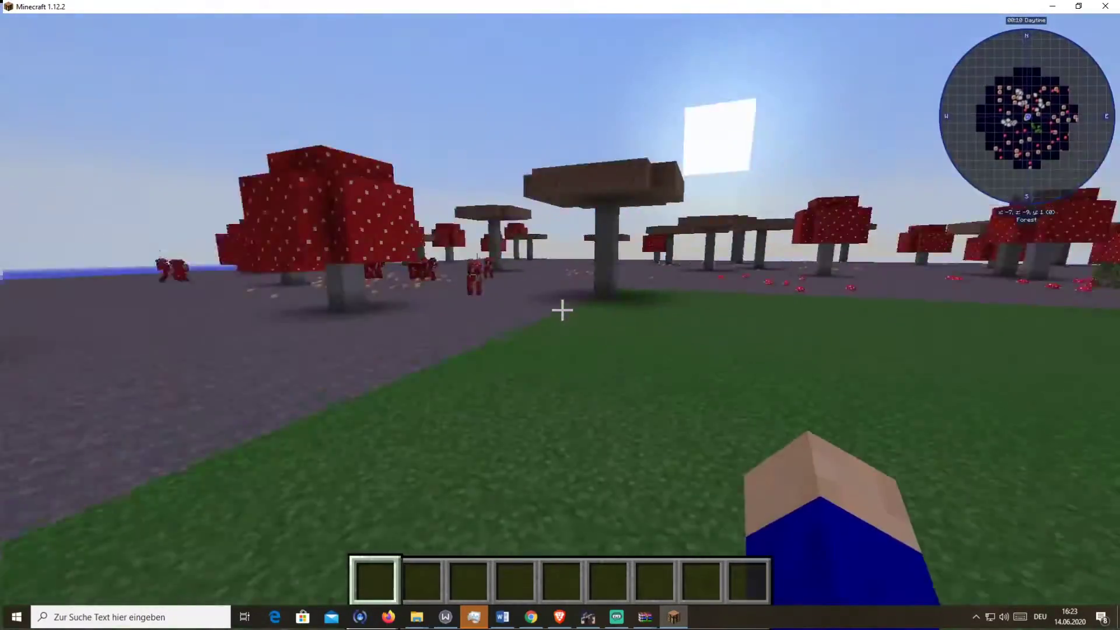
pyautogui.press('w')
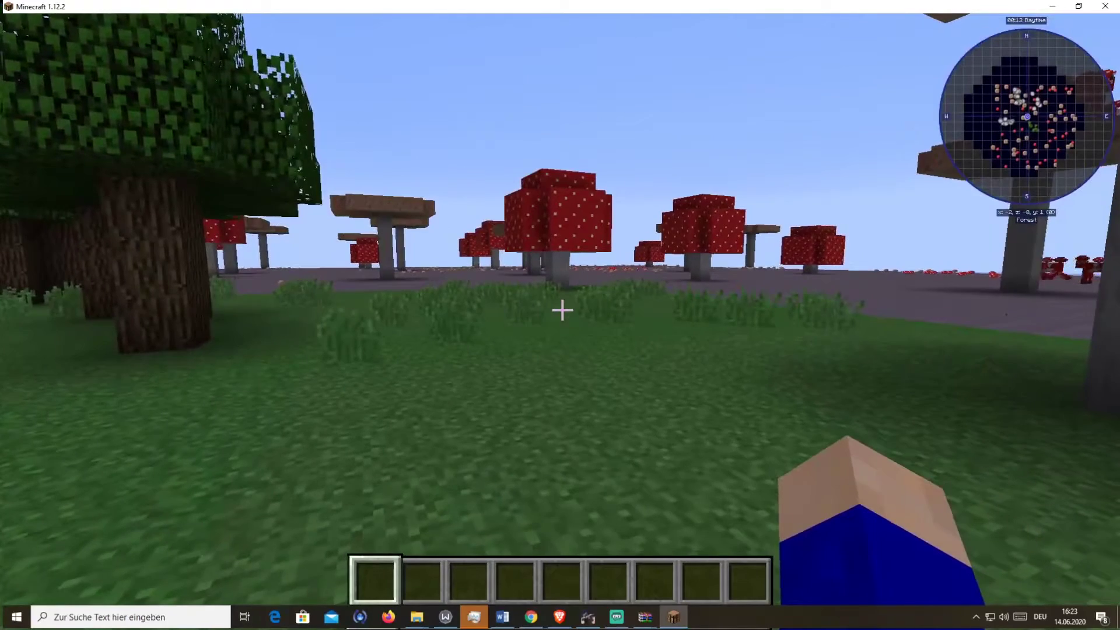
# Dismiss the WinRAR prompt, resume the game, and bring up the Effortless Building build-mode wheel.
pyautogui.press('alt')
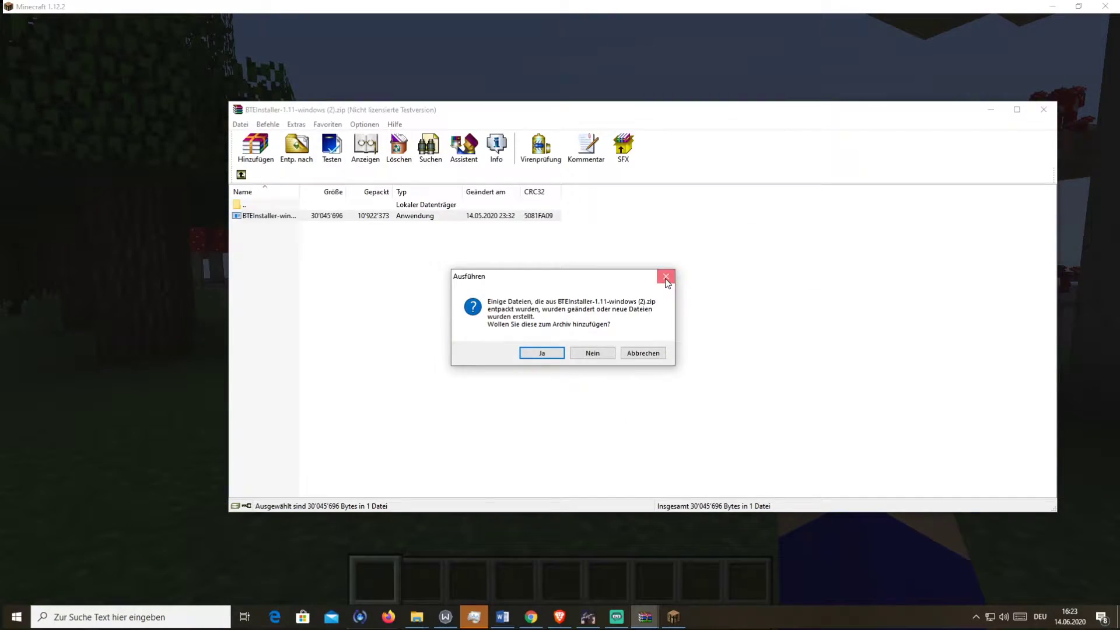
pyautogui.click(666, 277)
pyautogui.click(424, 190)
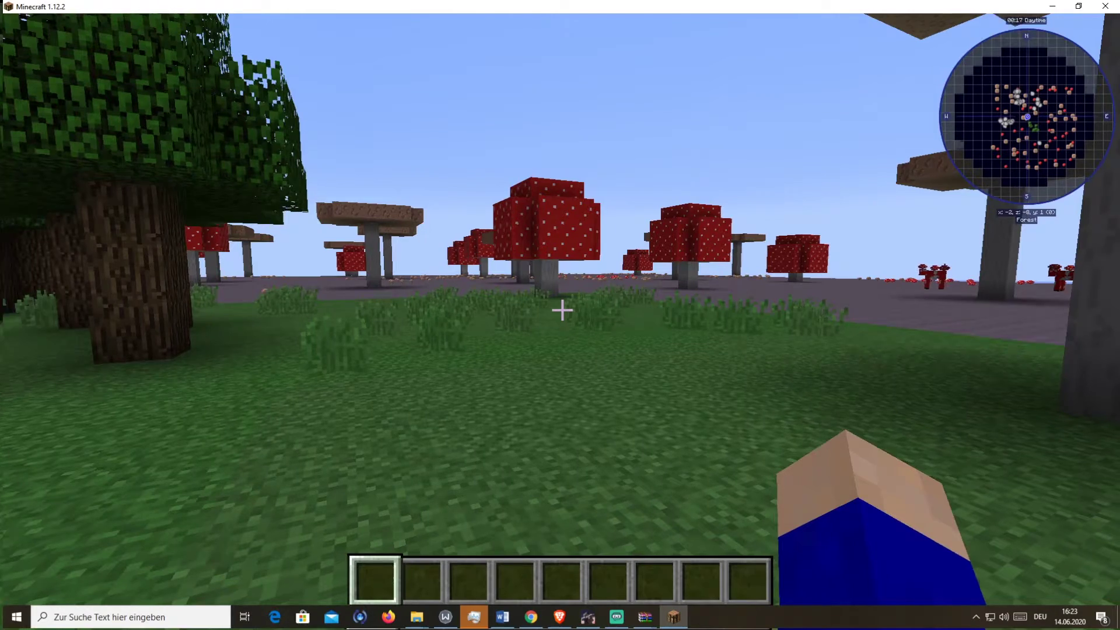
pyautogui.press('alt')
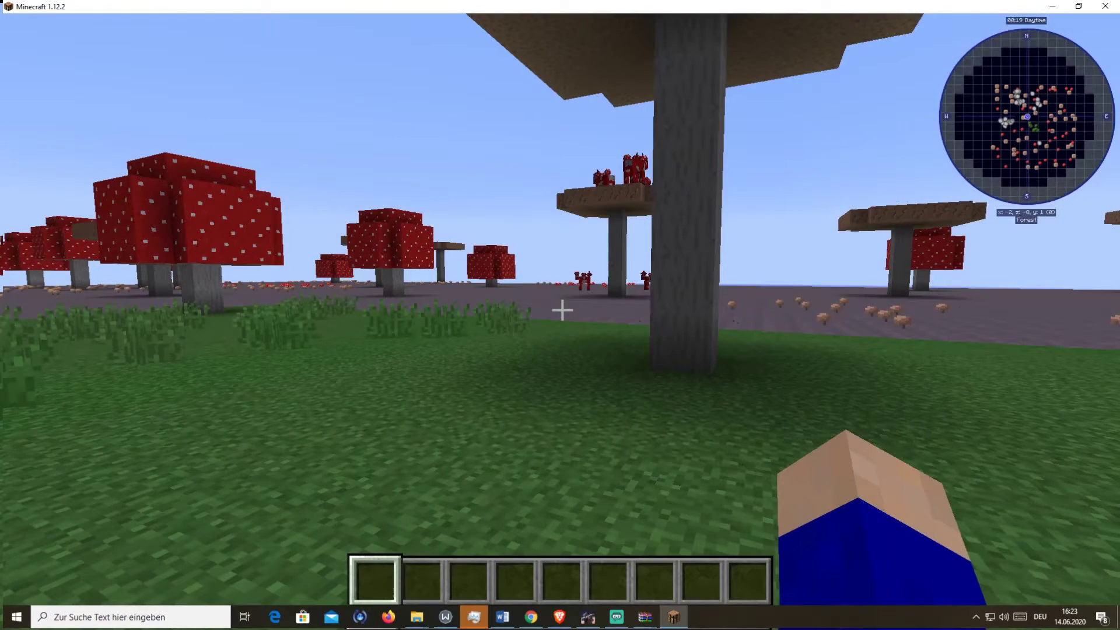
pyautogui.press('alt')
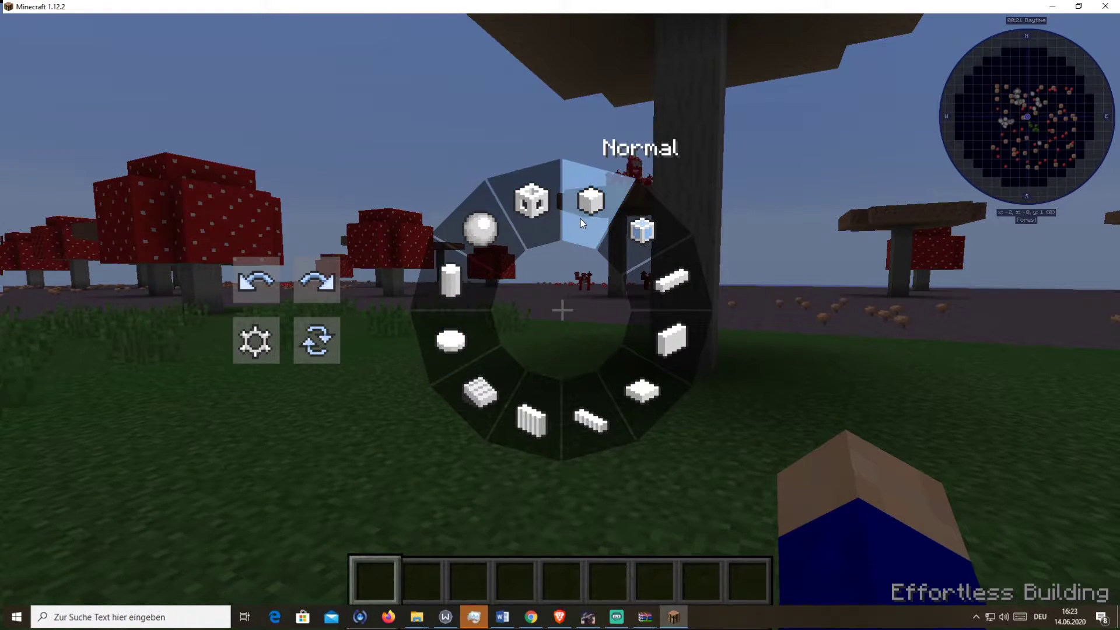
# Try the Normal and Line build modes, then switch to Diagonal Wall.
pyautogui.click(581, 219)
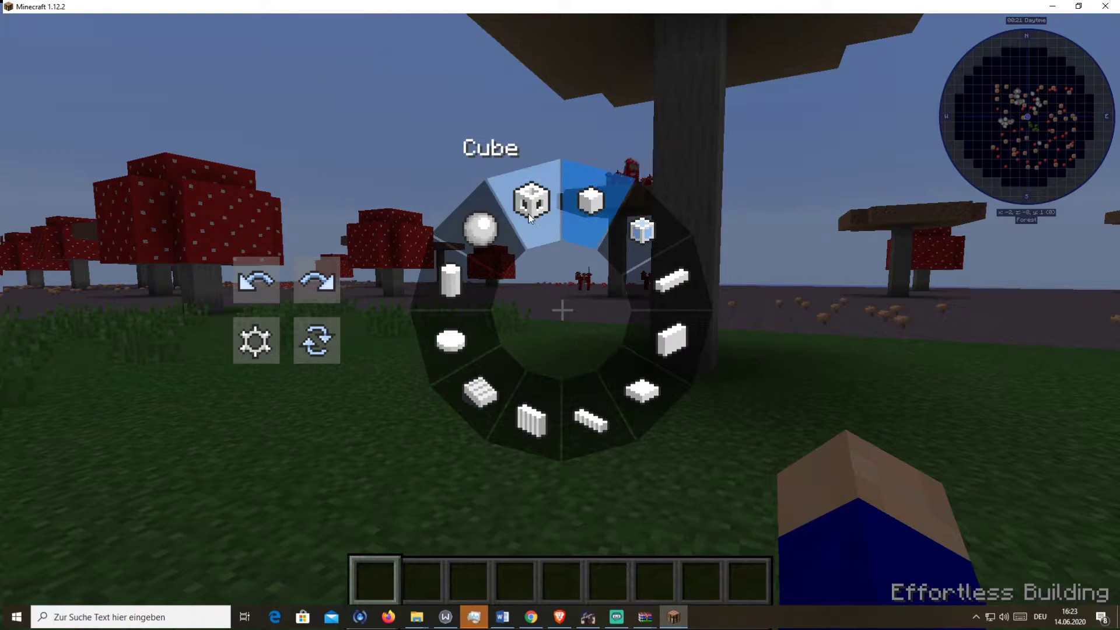
pyautogui.click(669, 282)
pyautogui.press('alt')
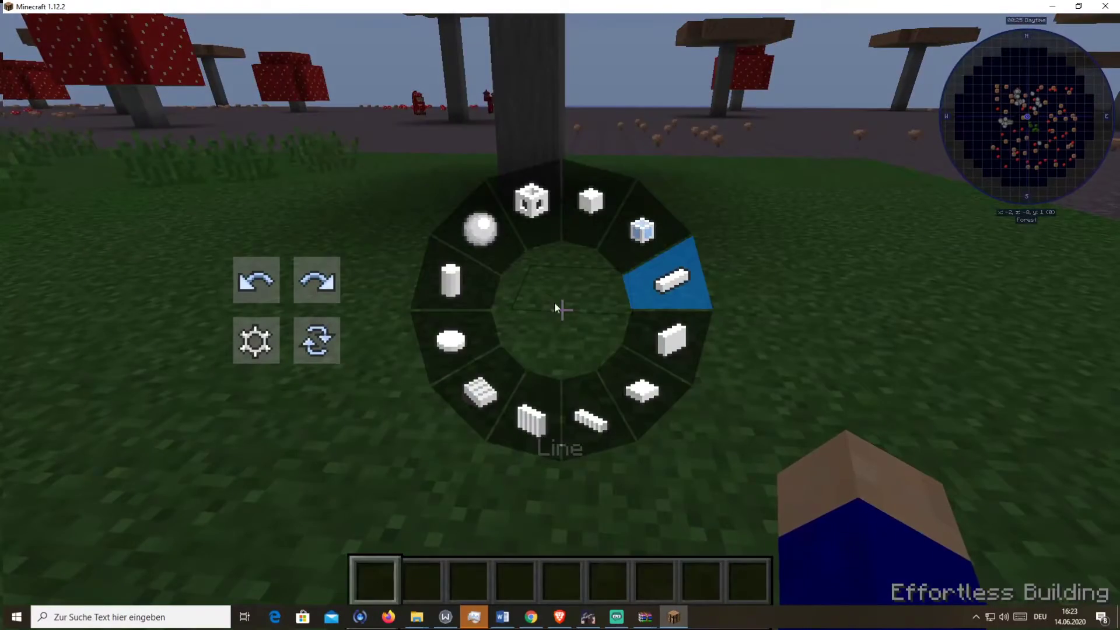
pyautogui.click(547, 408)
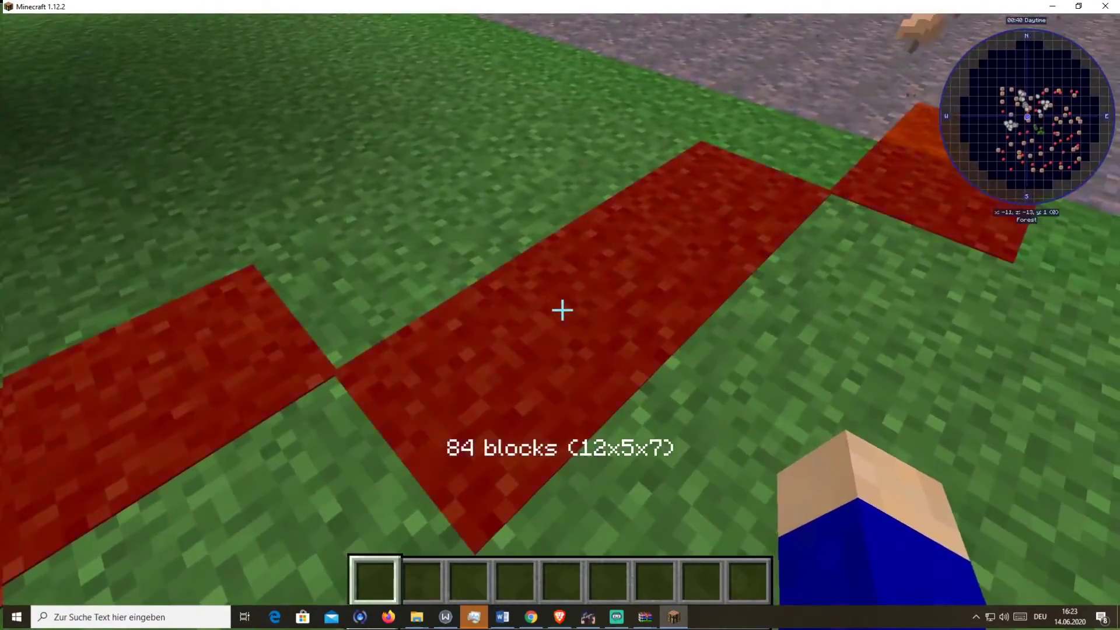
# Pick grass blocks, place and break some, then check the mirror and array modifier settings.
pyautogui.middleClick(561, 311)
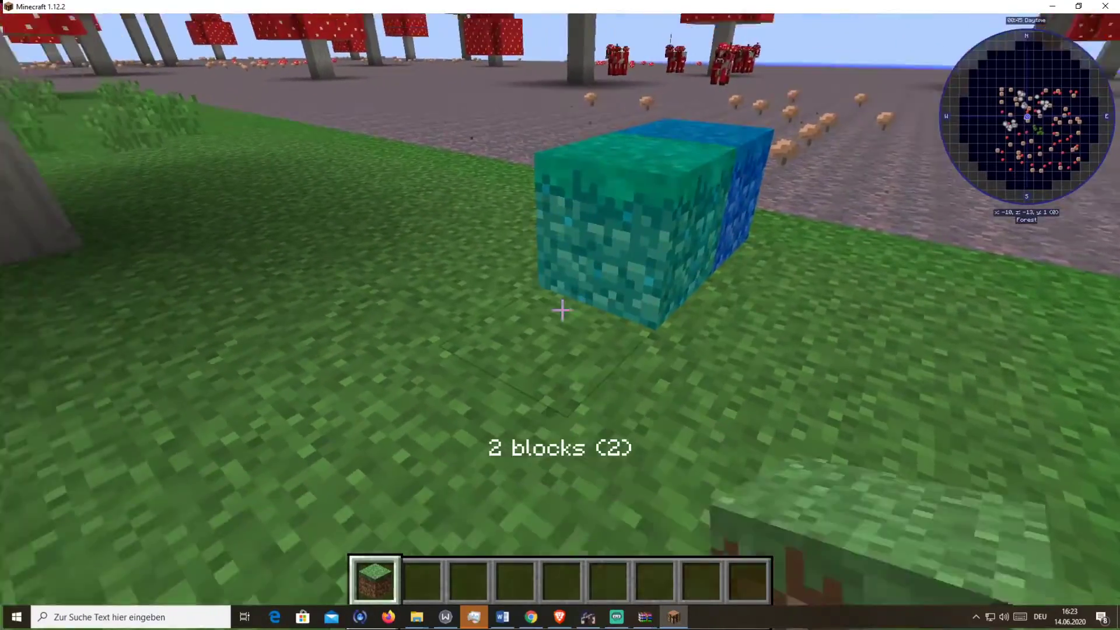
pyautogui.rightClick(561, 311)
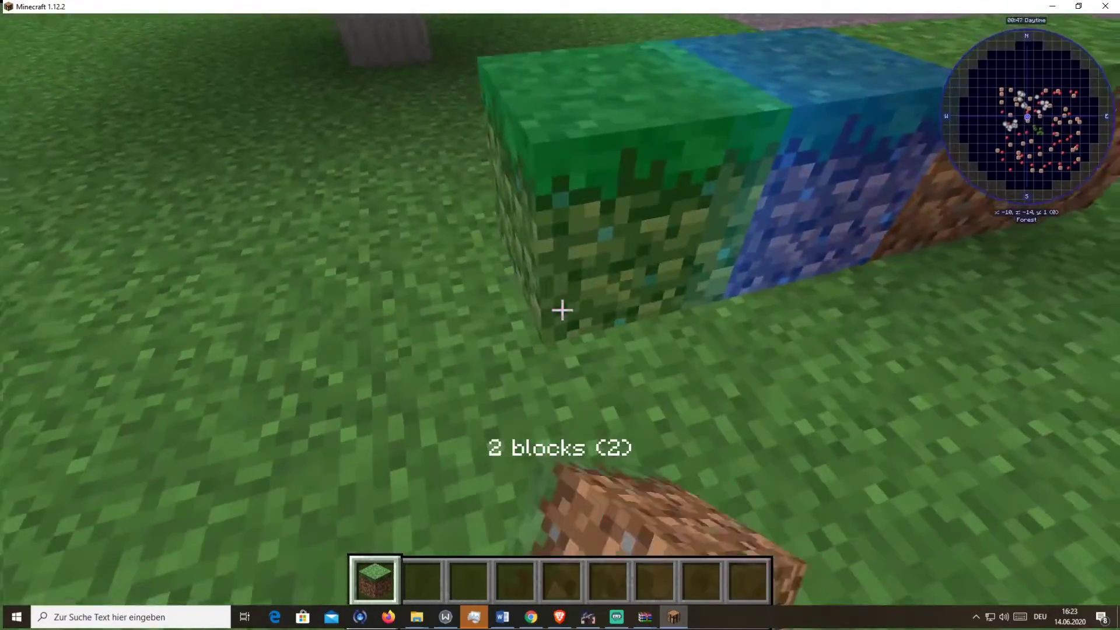
pyautogui.click(562, 310)
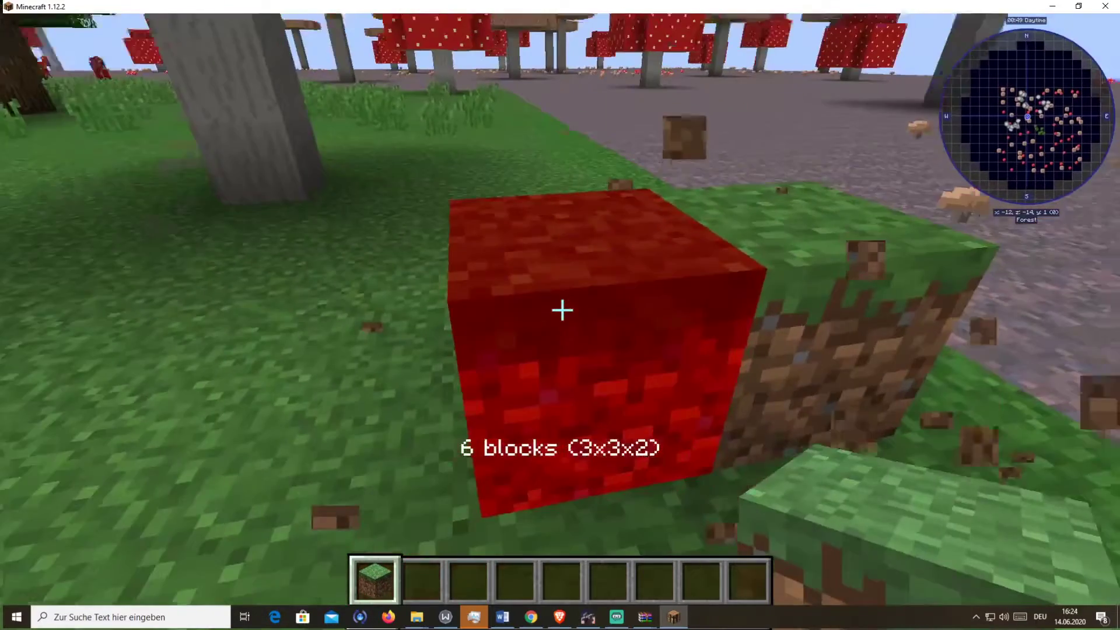
pyautogui.press('alt')
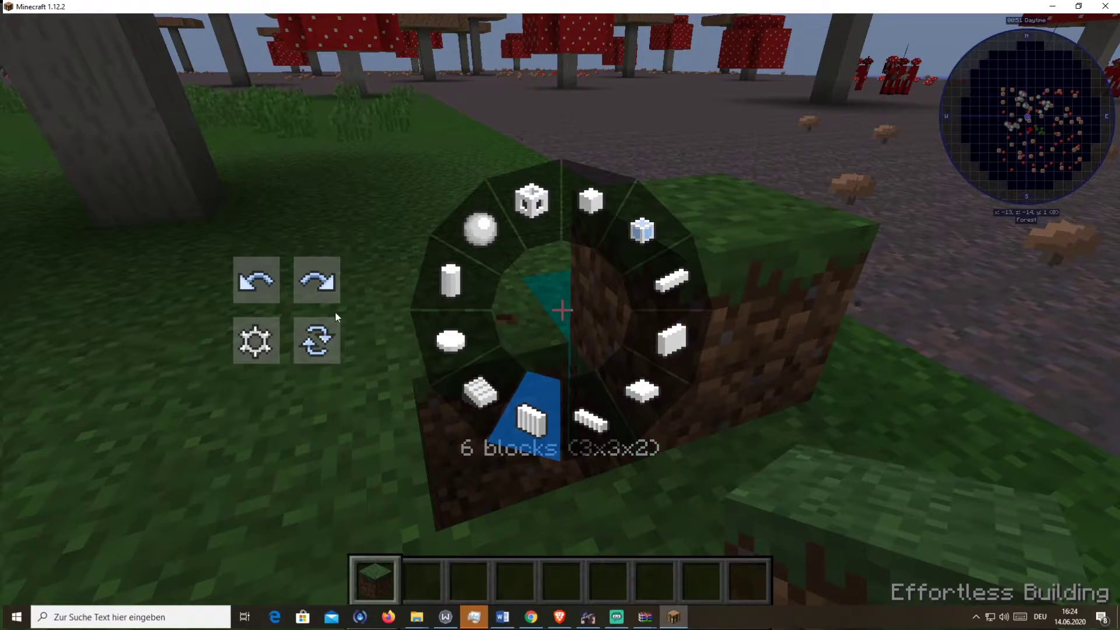
pyautogui.click(252, 338)
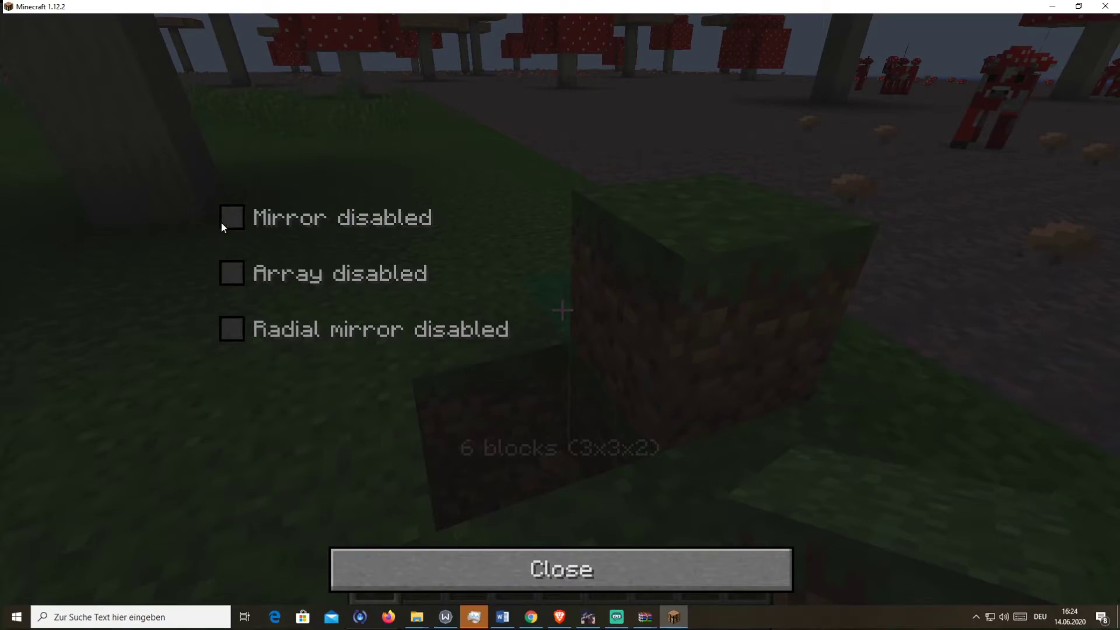
pyautogui.press('Escape')
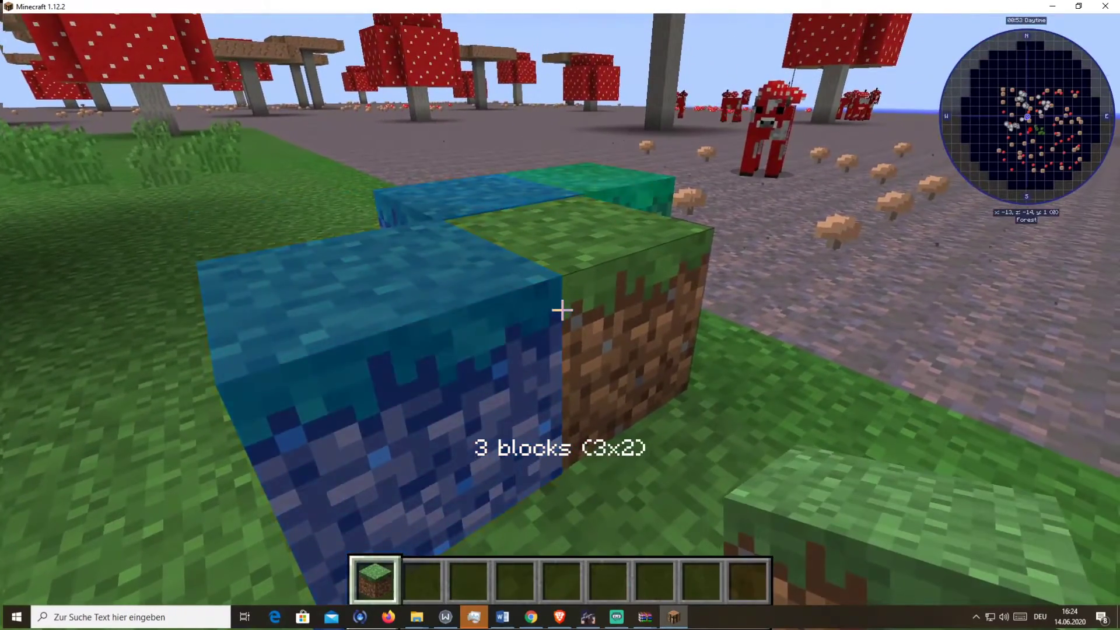
# Break a grass block with an empty slot, reselect grass blocks, and switch away from Minecraft.
pyautogui.press('7')
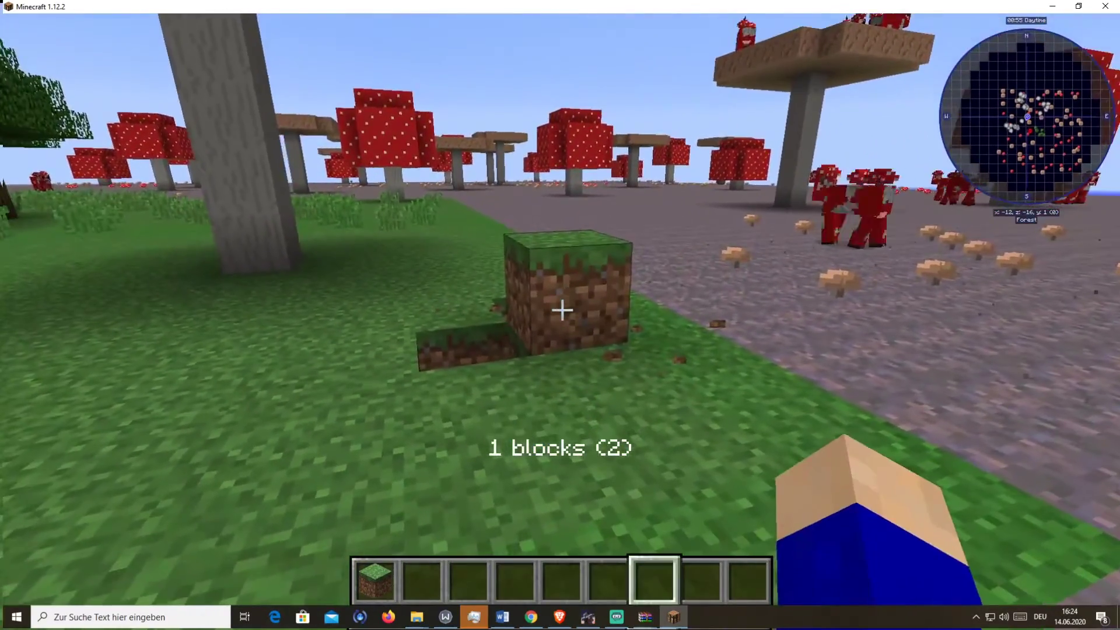
pyautogui.click(562, 310)
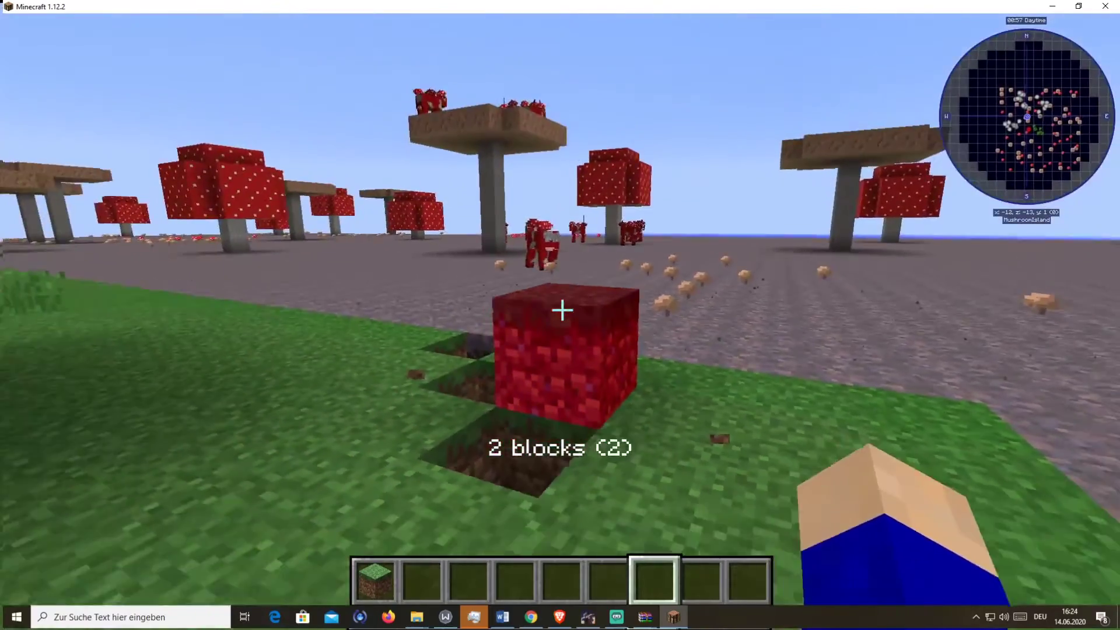
pyautogui.press('1')
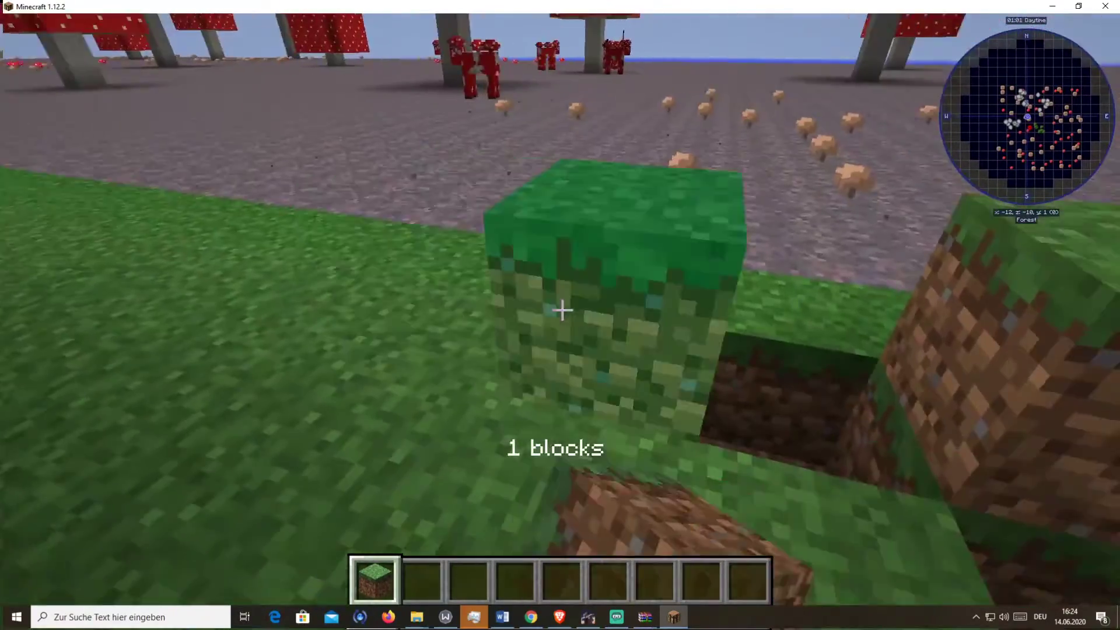
pyautogui.hotkey('alt', 'Tab')
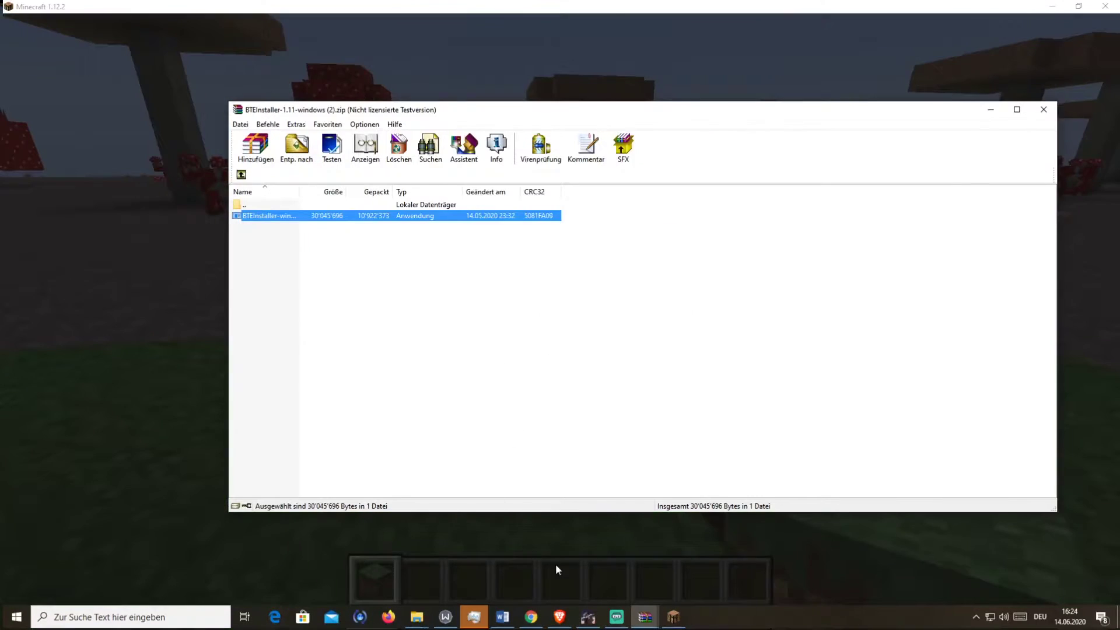
# Go to Google in Chrome and search for 'hard rock stadium miami'.
pyautogui.click(542, 617)
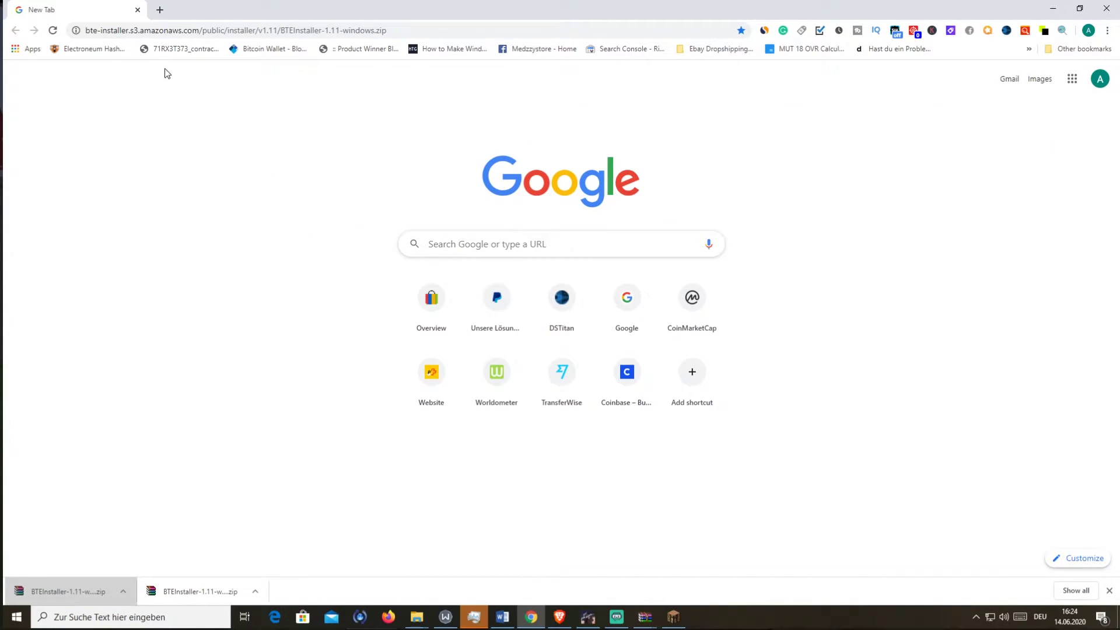
pyautogui.press('BackSpace')
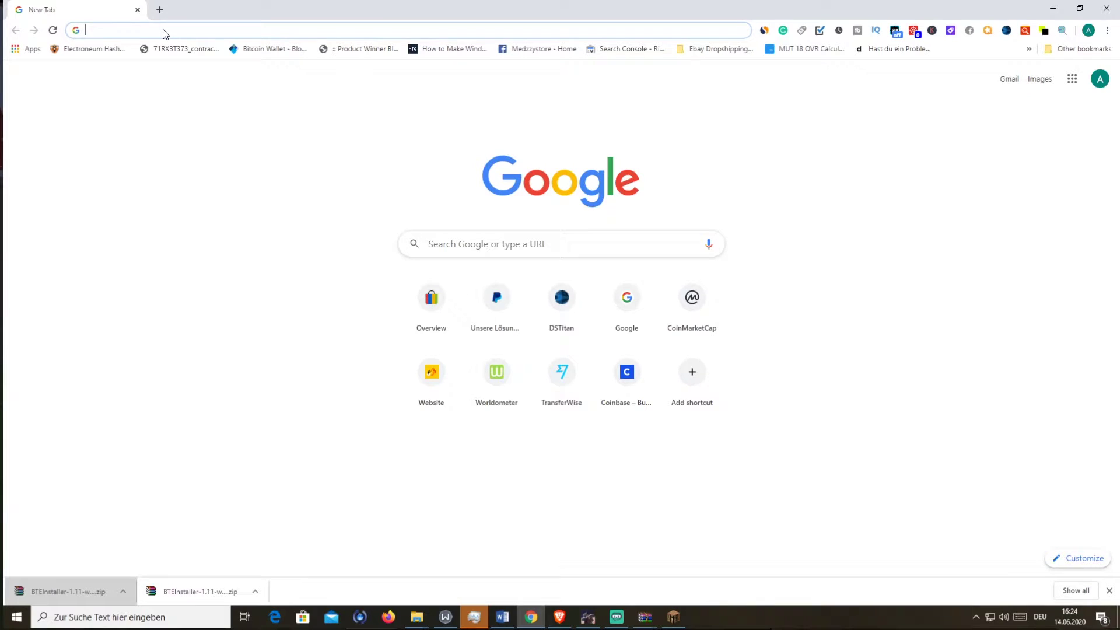
pyautogui.write('g')
pyautogui.press('Return')
pyautogui.write('hard rock stadium')
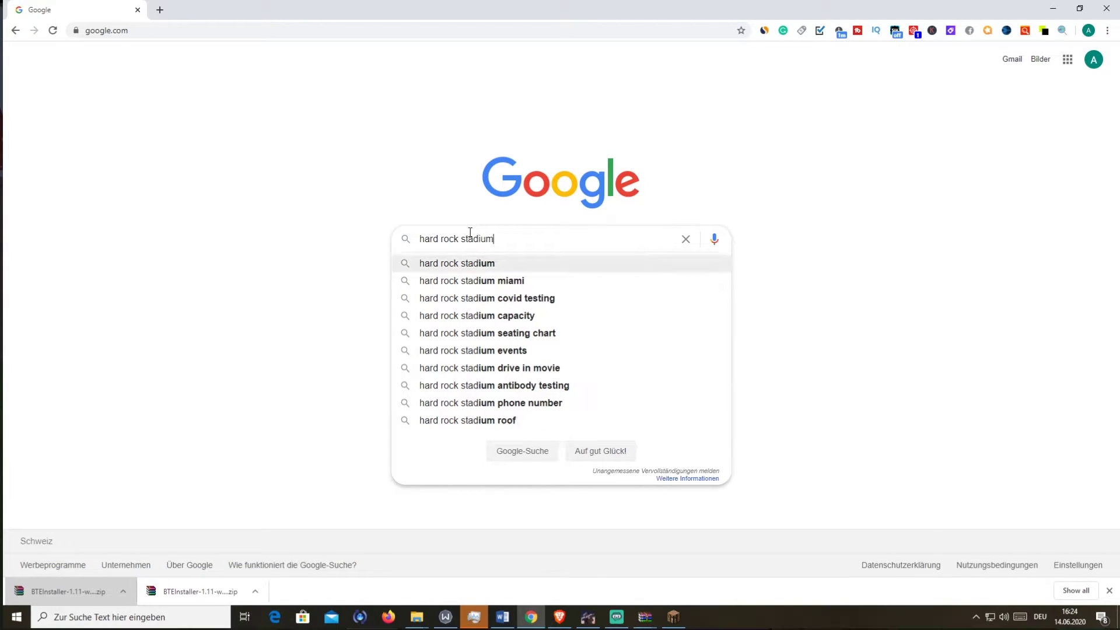
pyautogui.press('Down')
pyautogui.press('Return')
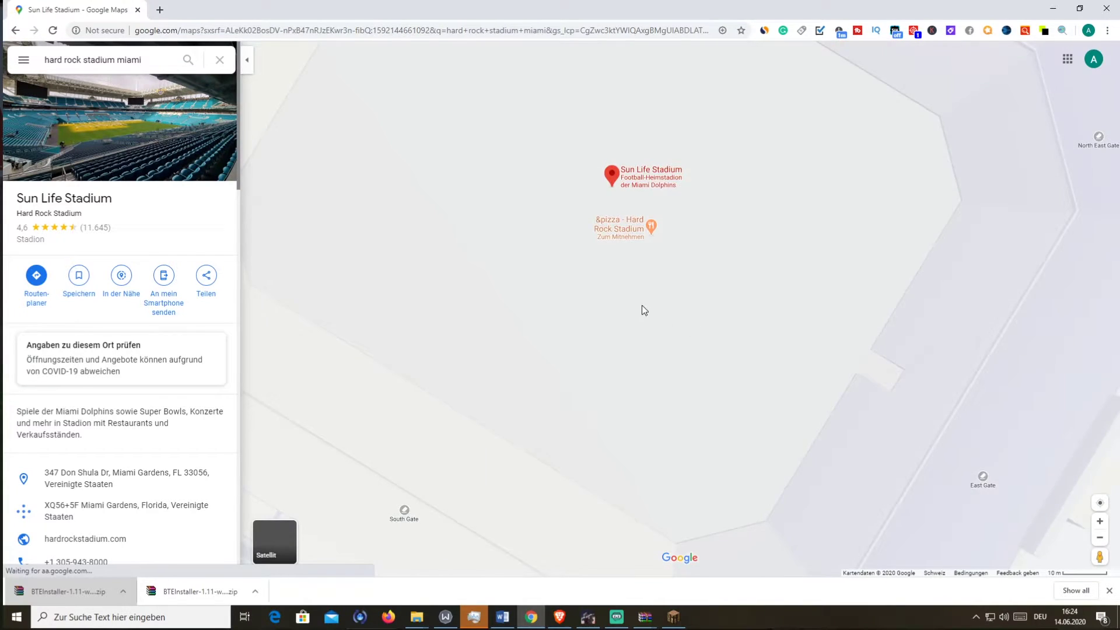
pyautogui.scroll(-4, 596, 202)
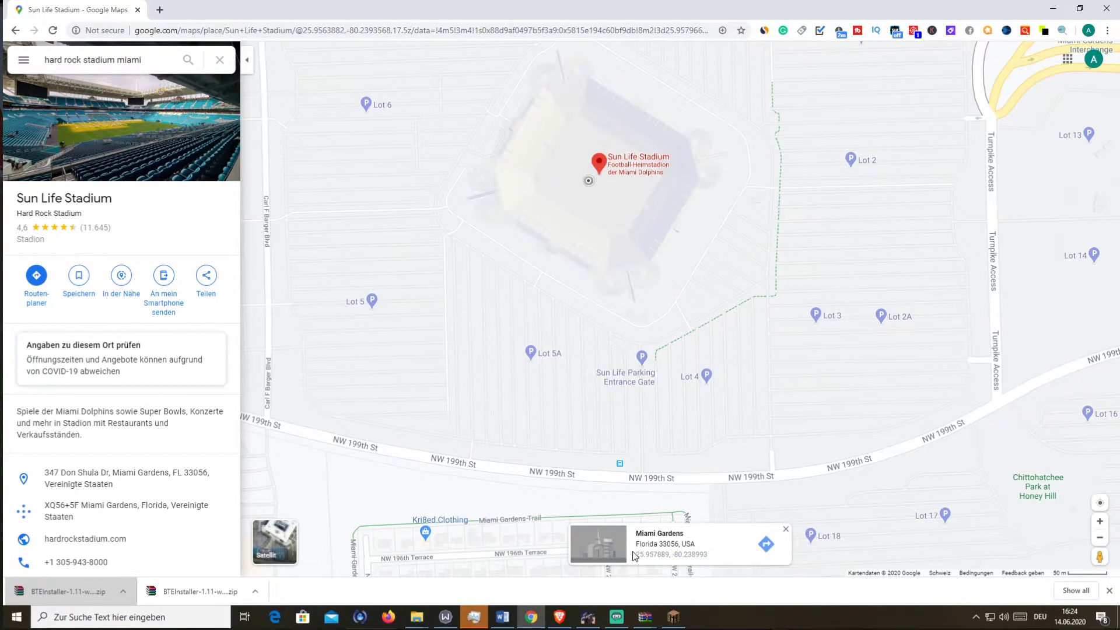
# Resume Minecraft, put away the grass block and walk toward the mushroom field.
pyautogui.click(671, 613)
pyautogui.click(560, 197)
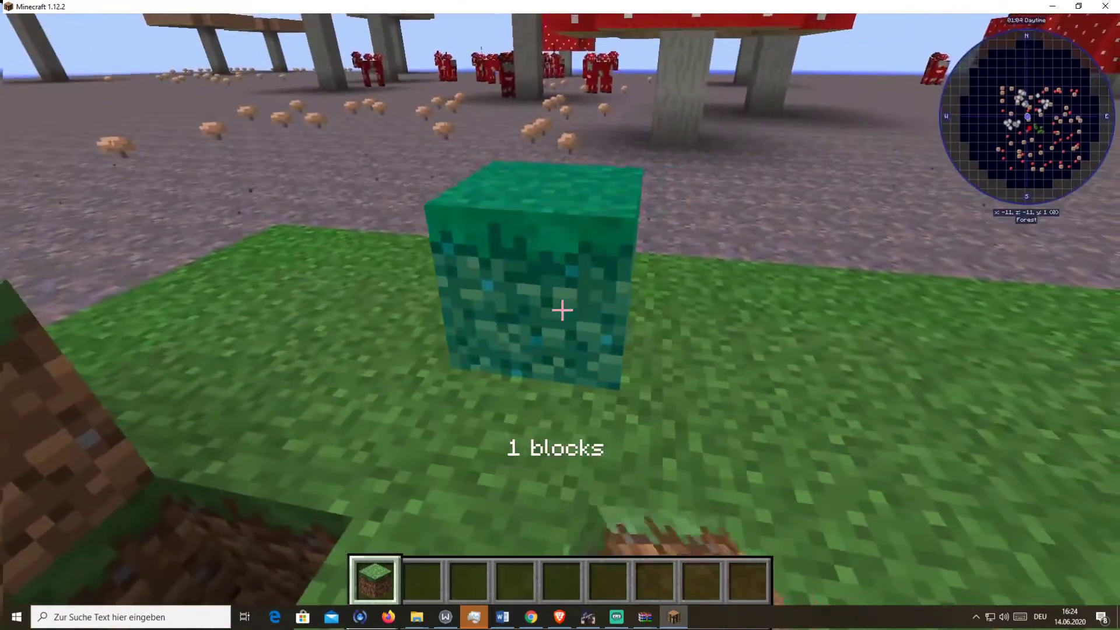
pyautogui.press('5')
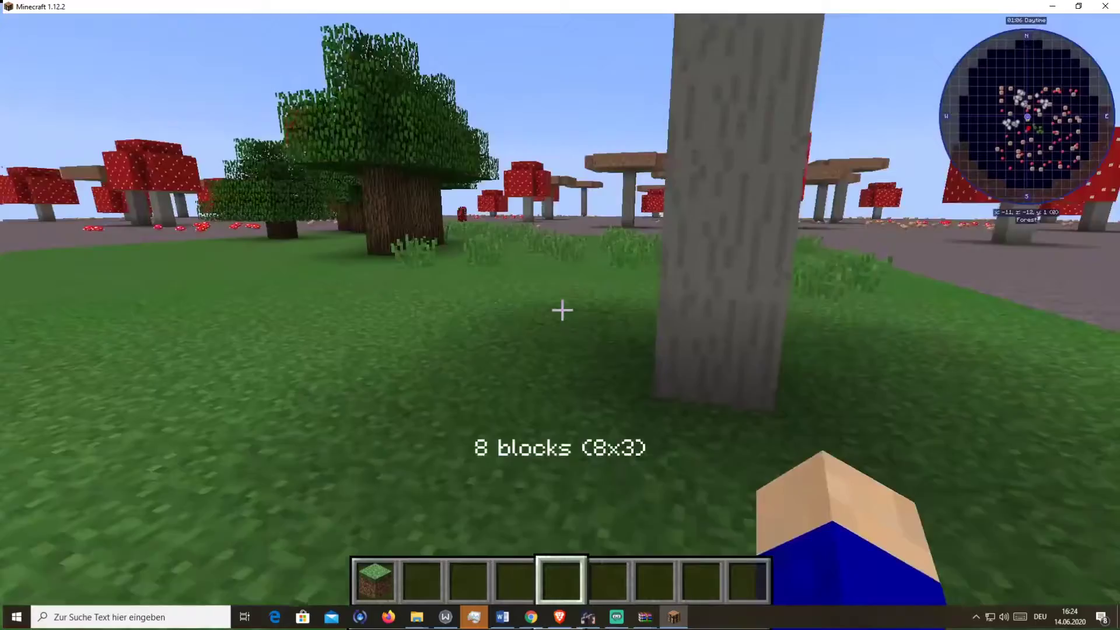
pyautogui.press('w')
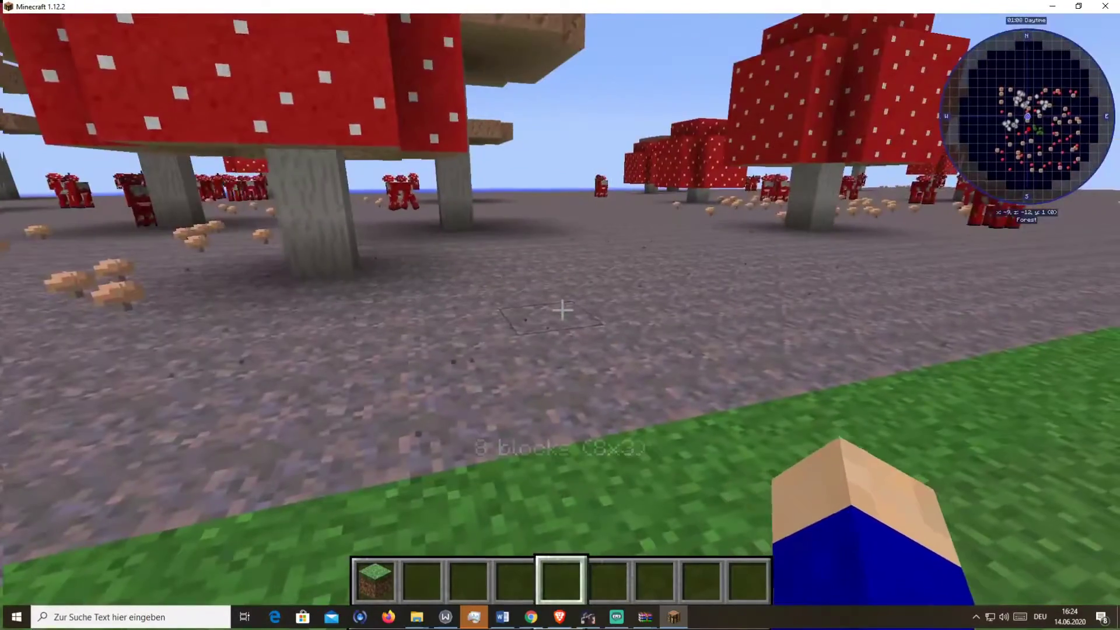
pyautogui.press('Escape')
pyautogui.click(537, 365)
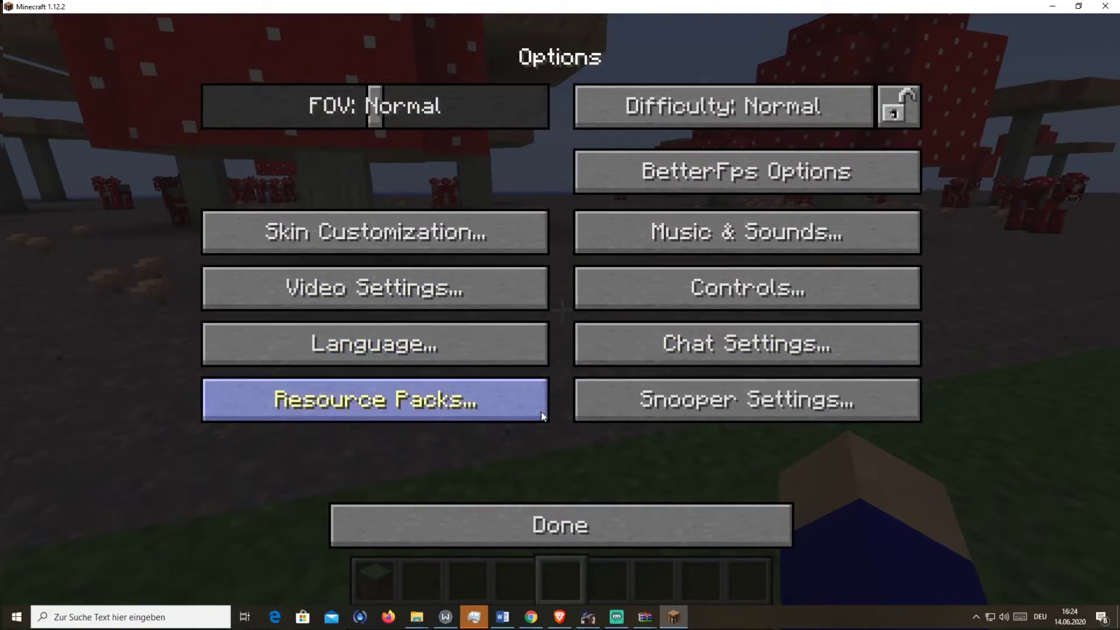
# Teleport with /tpll 25.957889 -80.238993, removing the comma from the pasted coordinates.
pyautogui.press('Escape')
pyautogui.write('t')
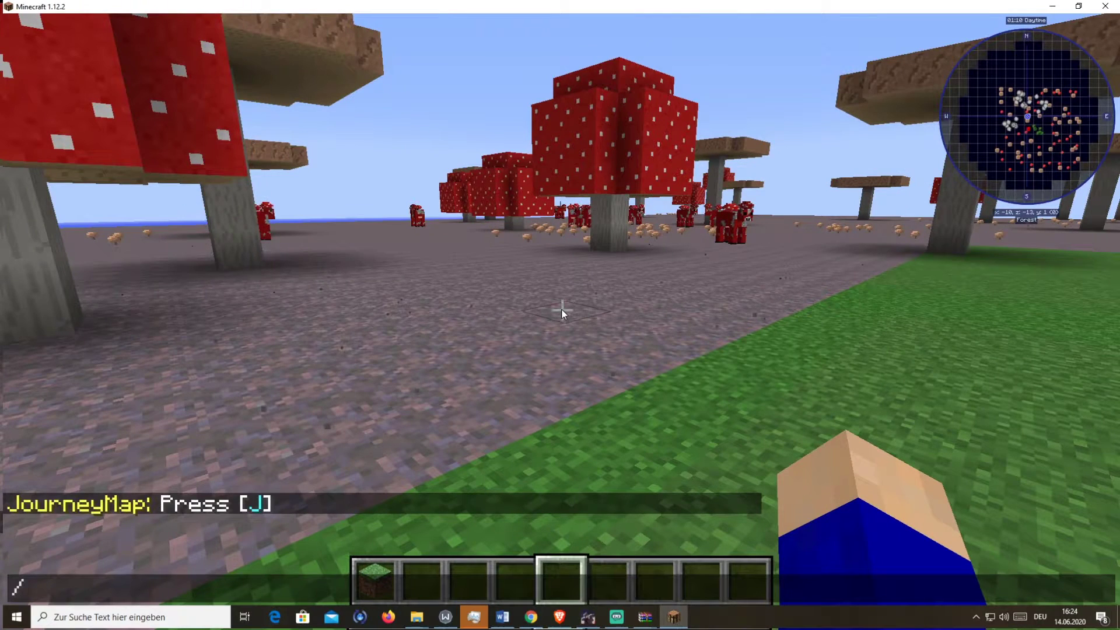
pyautogui.write('tpll')
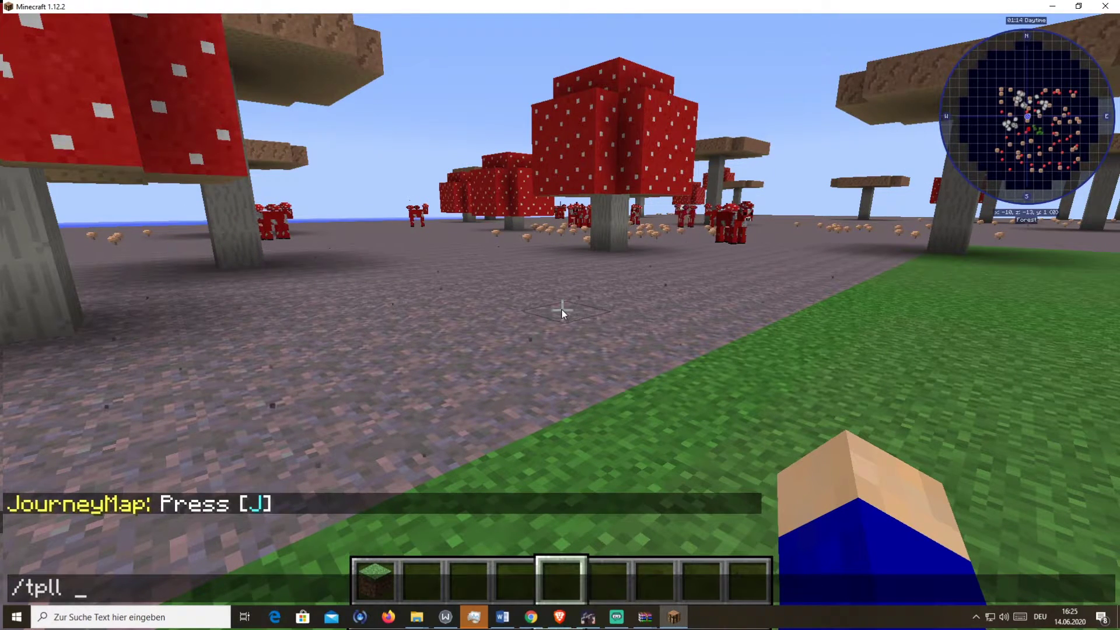
pyautogui.write('25.957889, -80.238993')
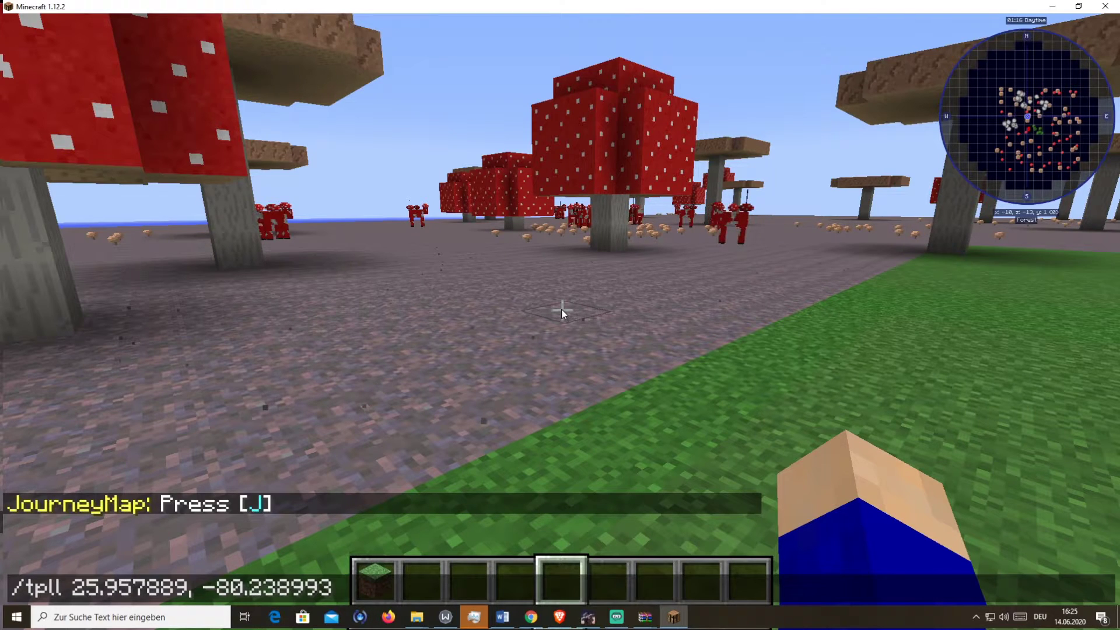
pyautogui.press('Left')
pyautogui.press('Left')
pyautogui.press('Left')
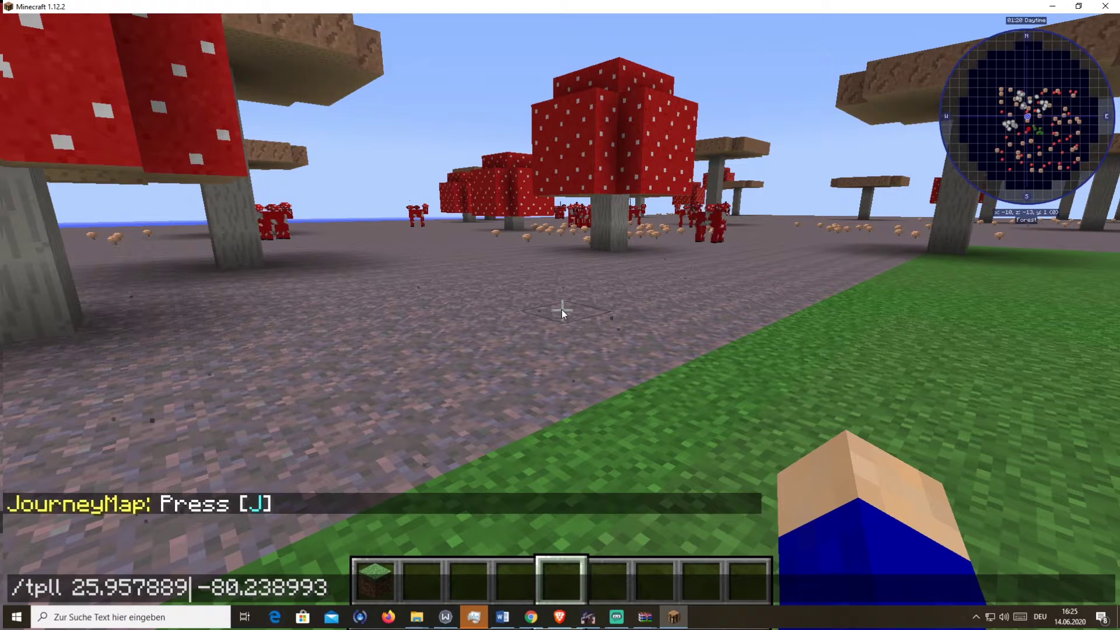
pyautogui.press('Return')
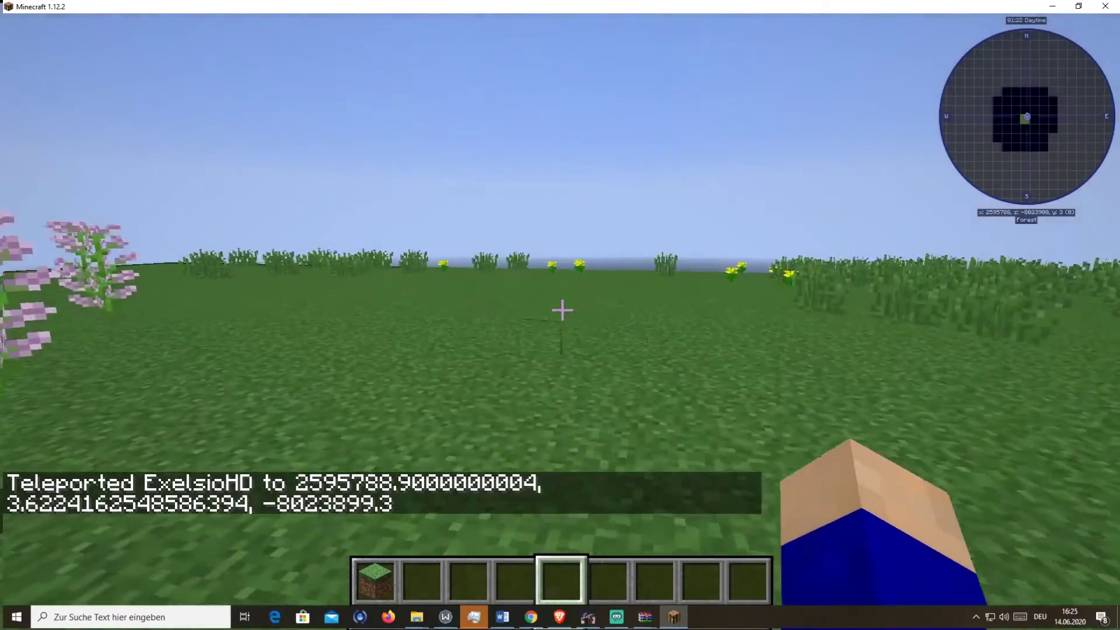
# Fly high over the flat grass plain, cruise across it and land, then return to Chrome.
pyautogui.press('space')
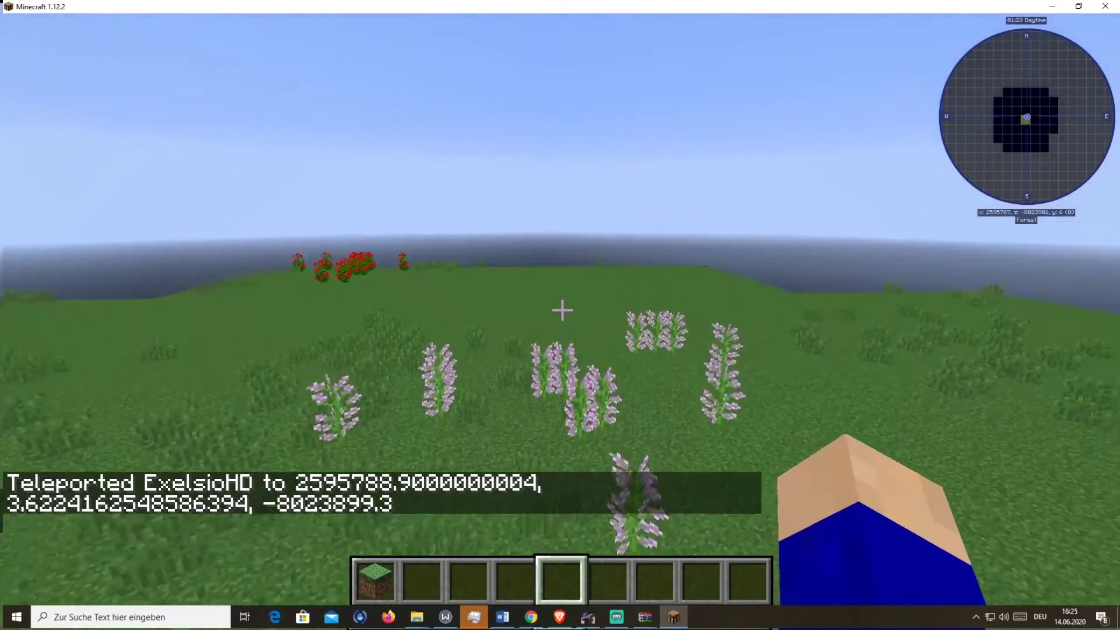
pyautogui.press('space')
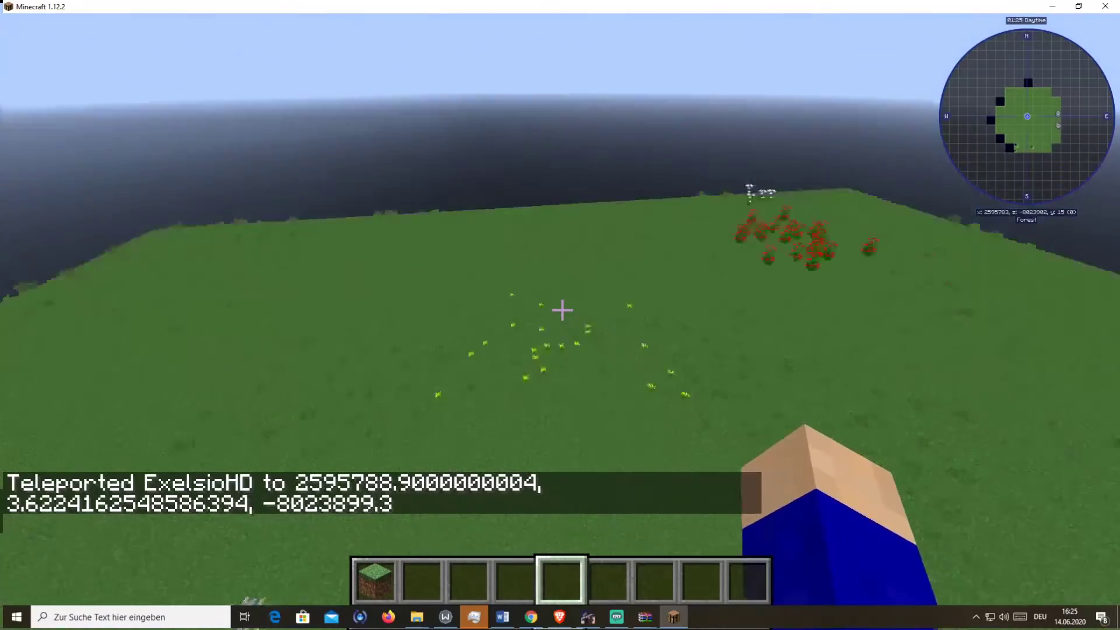
pyautogui.press('space')
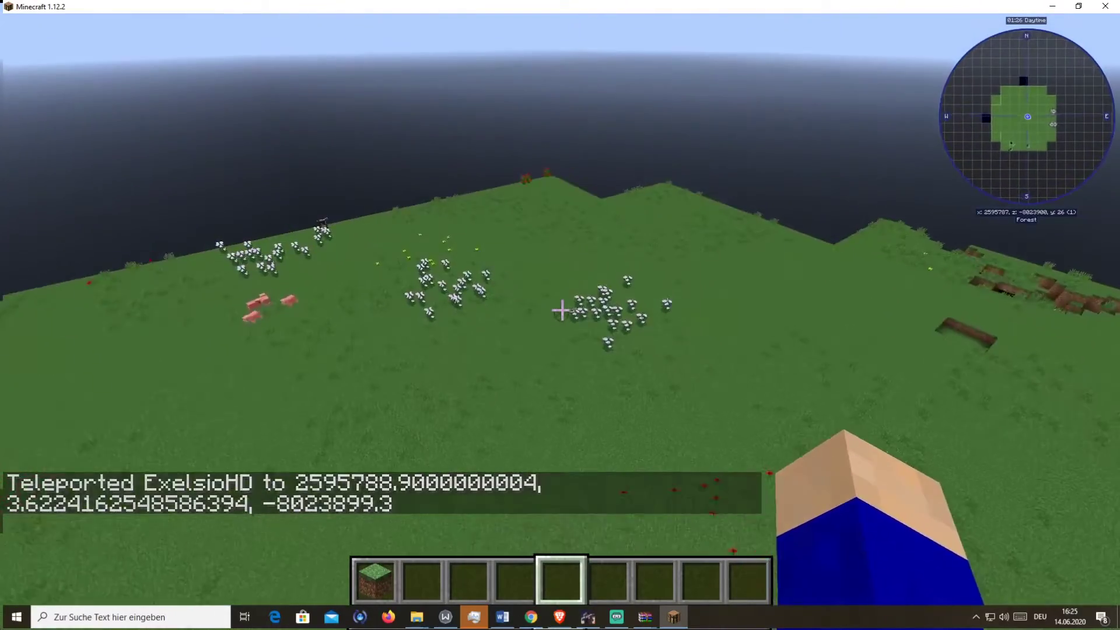
pyautogui.press('w')
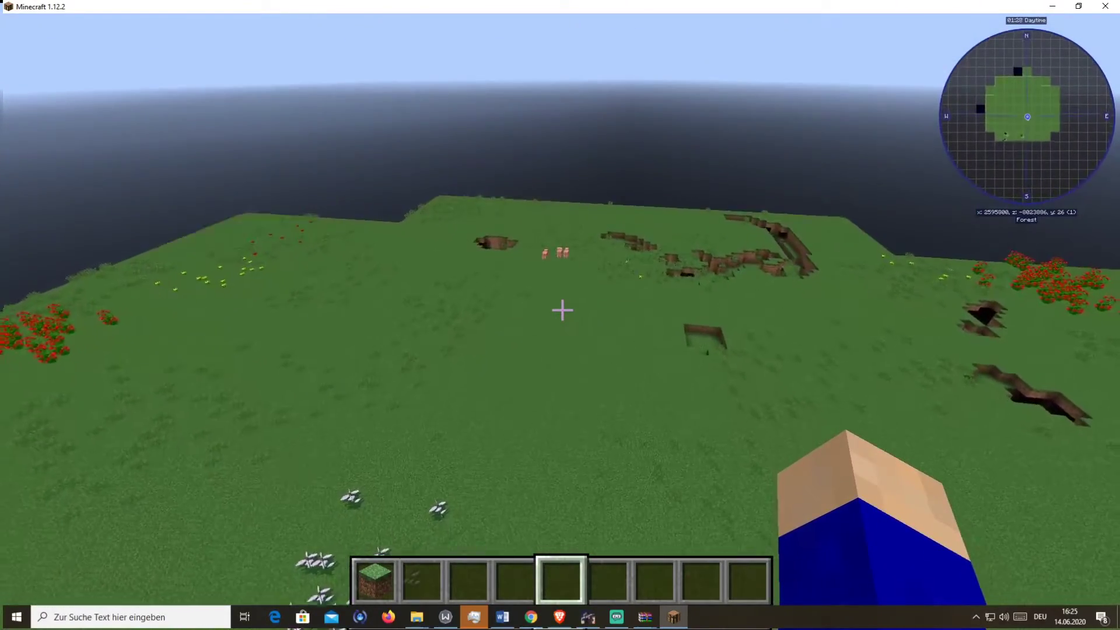
pyautogui.press('w')
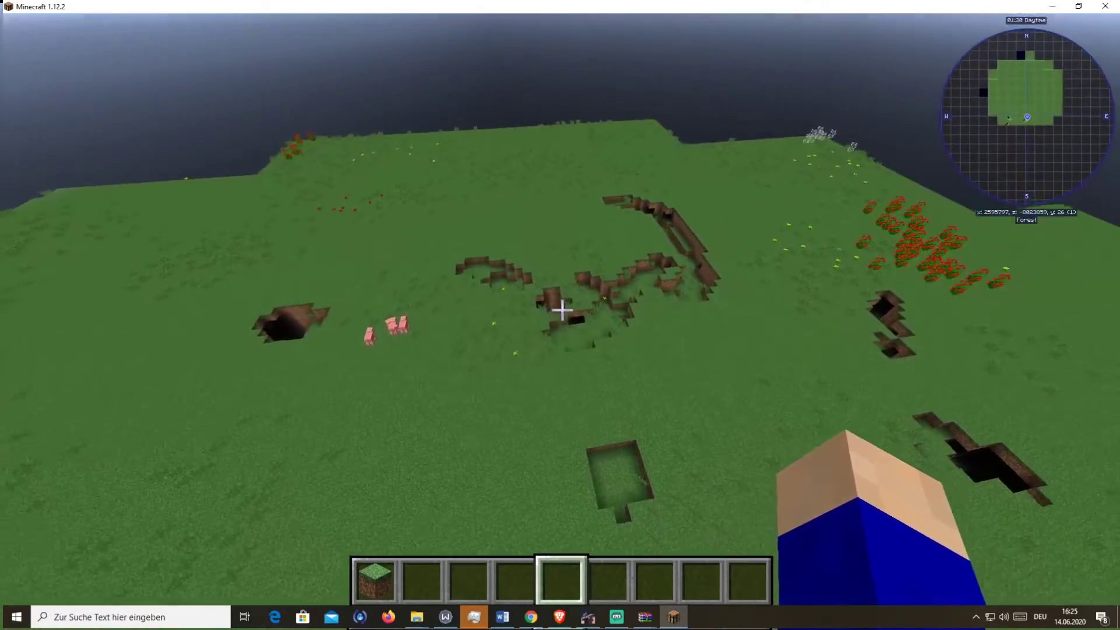
pyautogui.press('w')
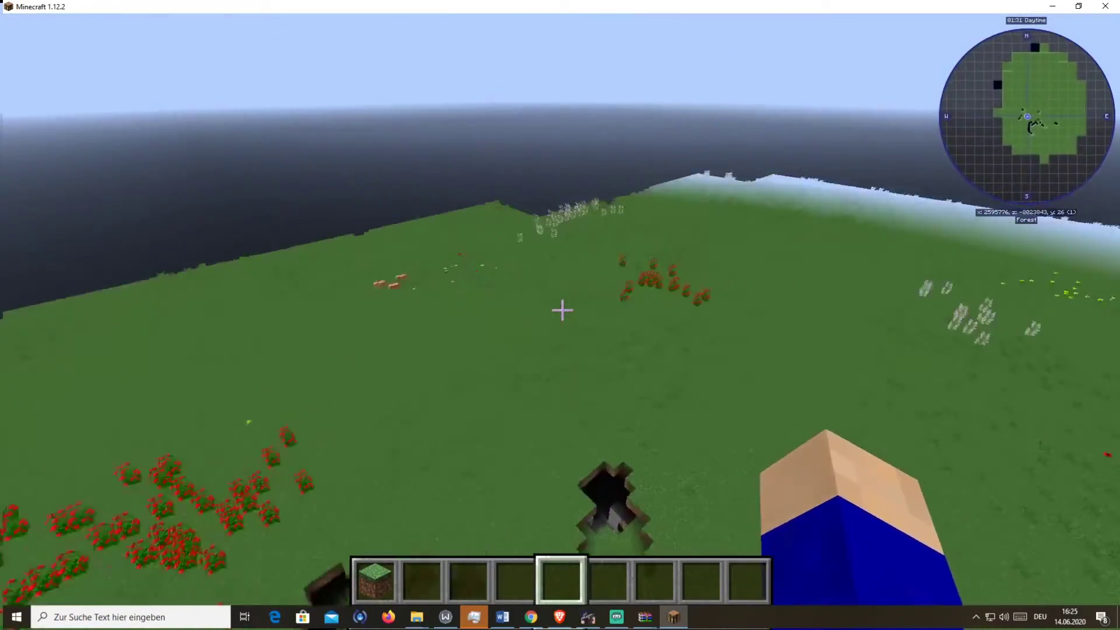
pyautogui.press('w')
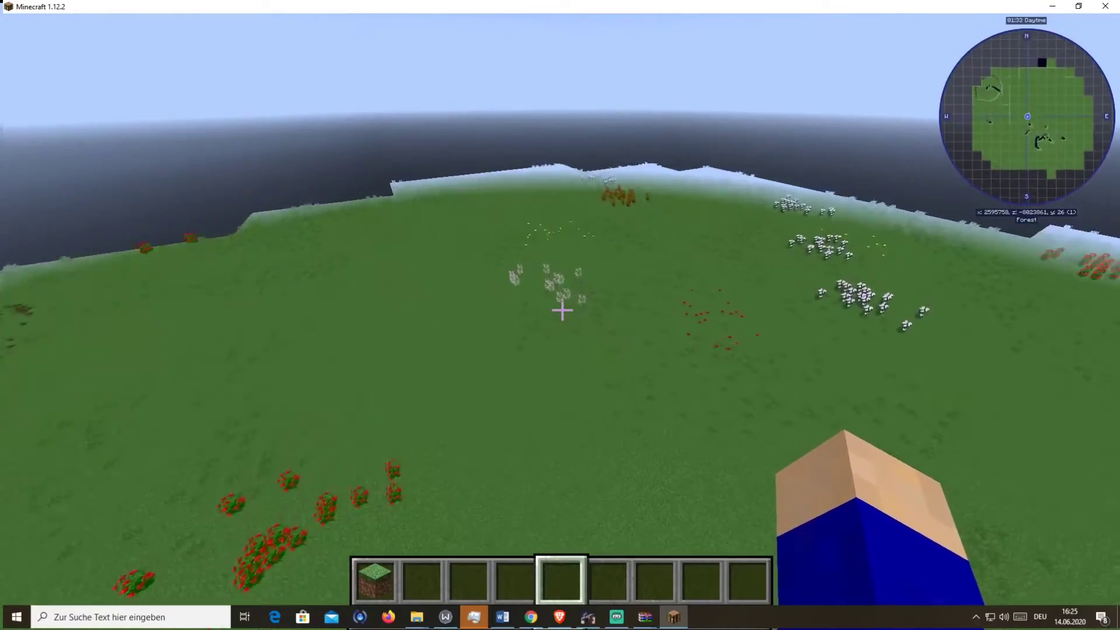
pyautogui.press('w')
pyautogui.press('shift')
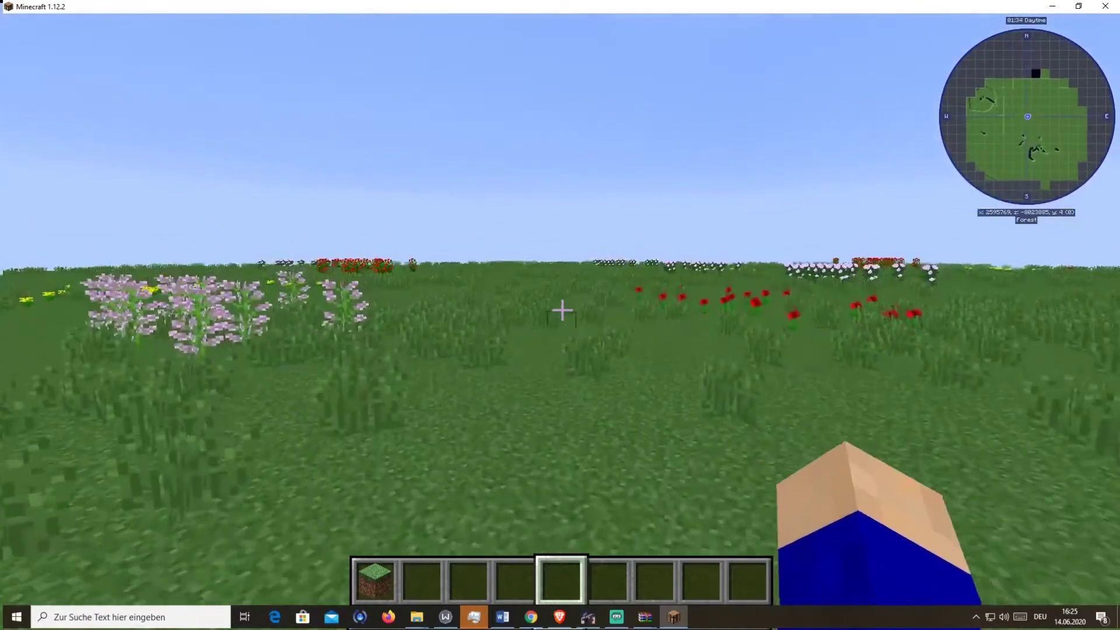
pyautogui.hotkey('alt', 'Tab')
# Replace the stadium search with 'Mount Everest' and jump to it on the map.
pyautogui.scroll(1, 384, 225)
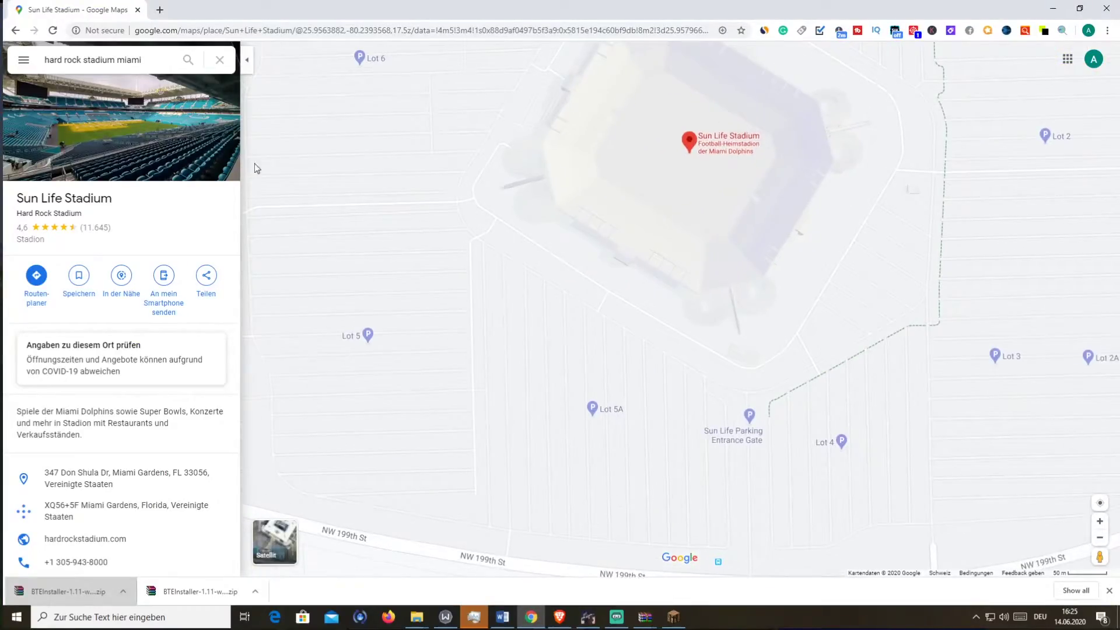
pyautogui.scroll(-2, 199, 91)
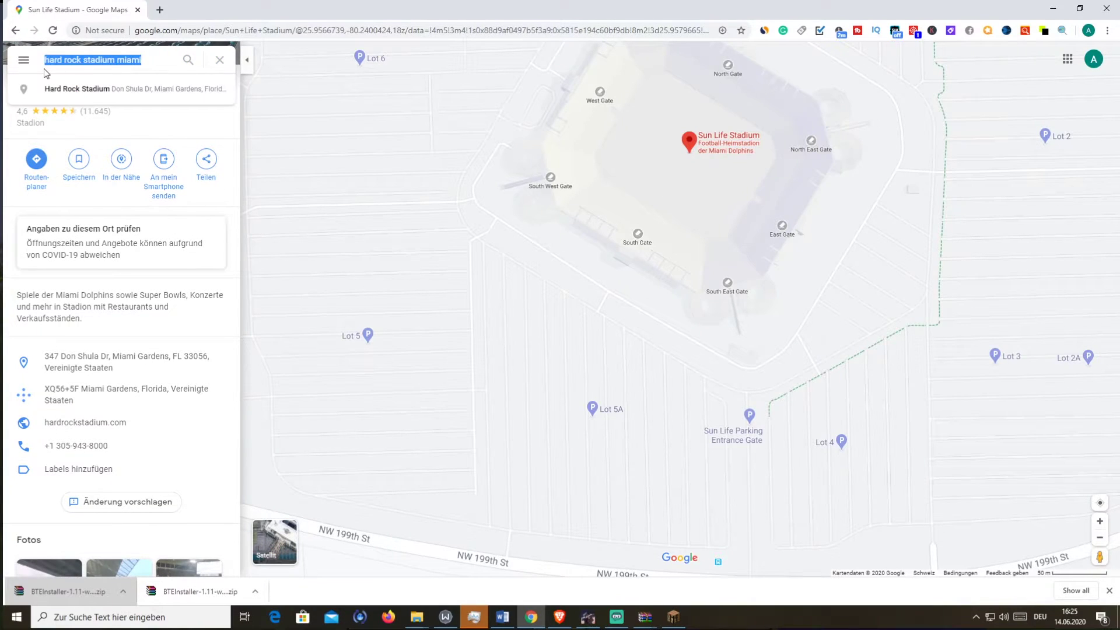
pyautogui.press('BackSpace')
pyautogui.write('mount eve')
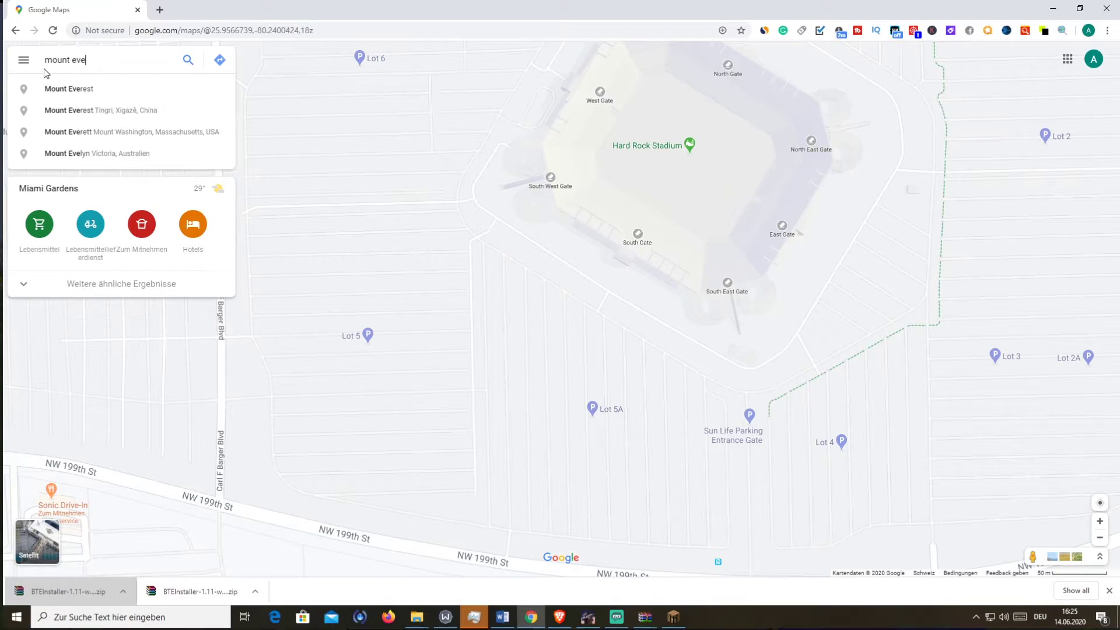
pyautogui.press('Down')
pyautogui.press('Return')
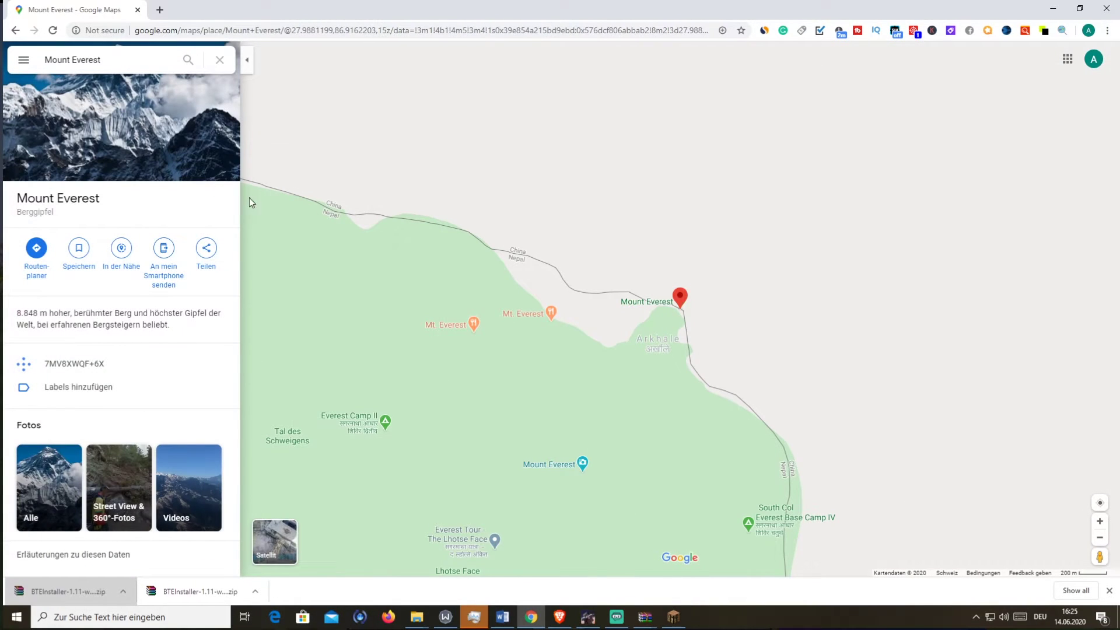
# Centre the summit in satellite view and select its coordinates 27.988038, 86.924995.
pyautogui.scroll(-5, 592, 313)
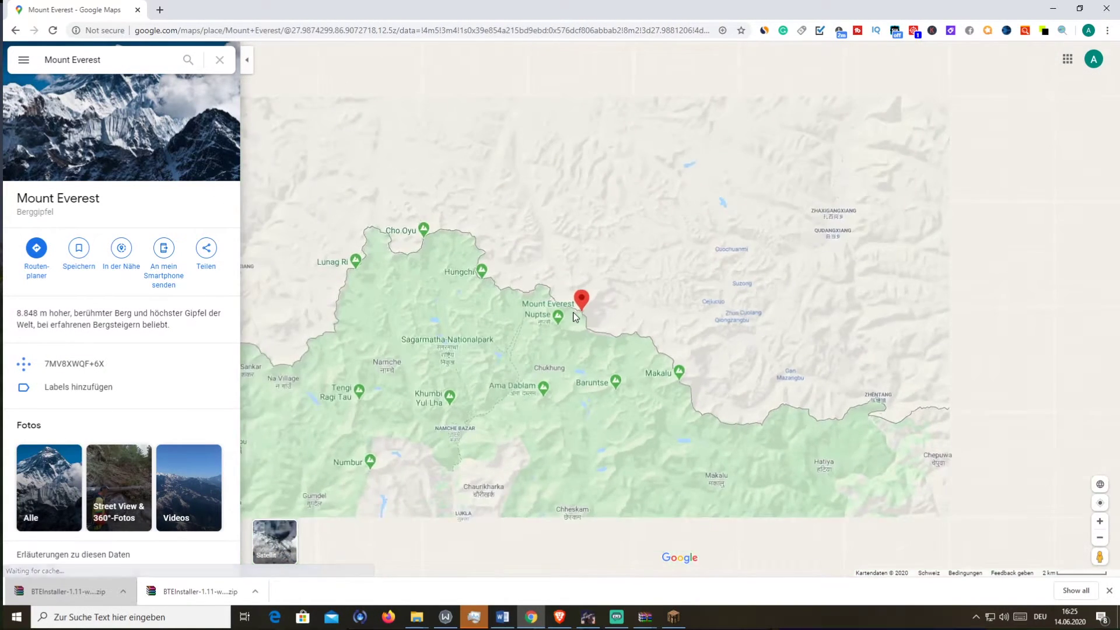
pyautogui.scroll(10, 589, 318)
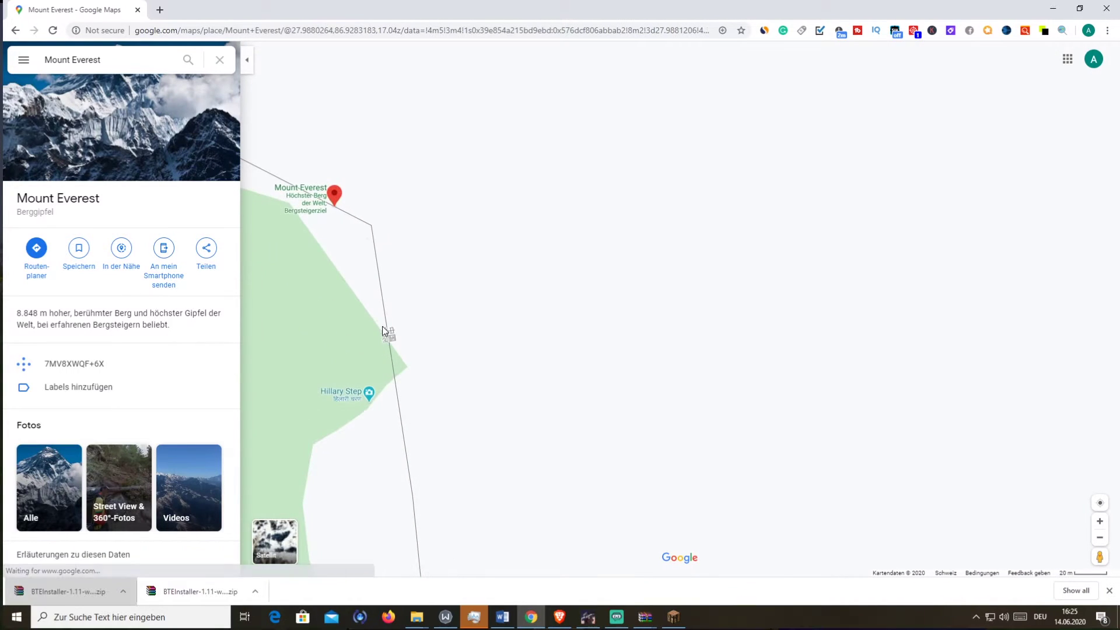
pyautogui.moveTo(358, 274); pyautogui.dragTo(488, 378)
pyautogui.scroll(-2, 487, 315)
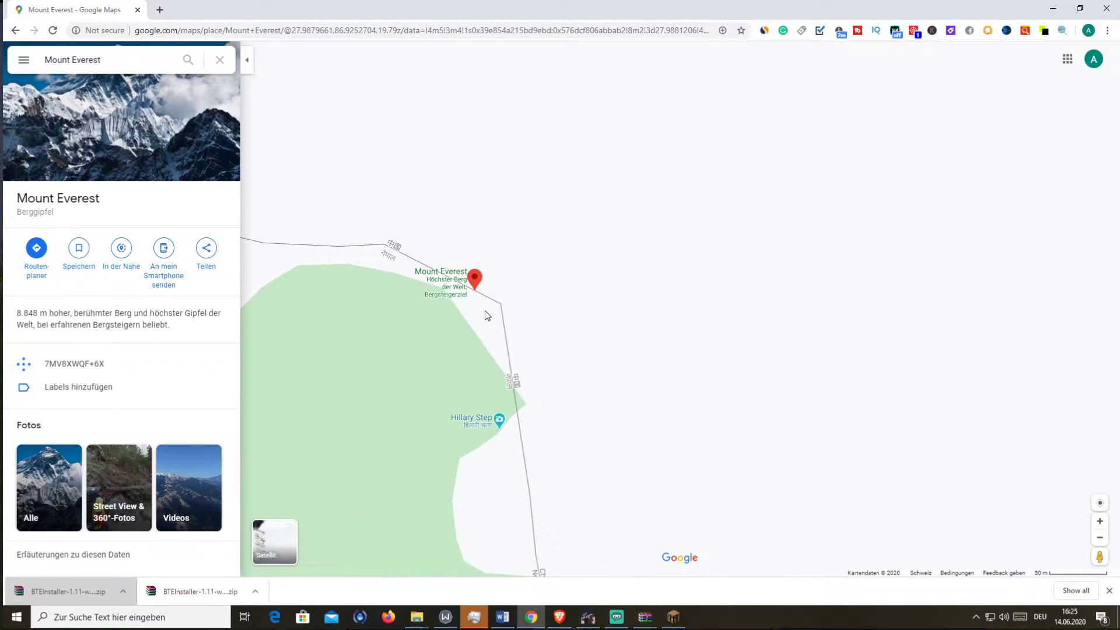
pyautogui.click(275, 541)
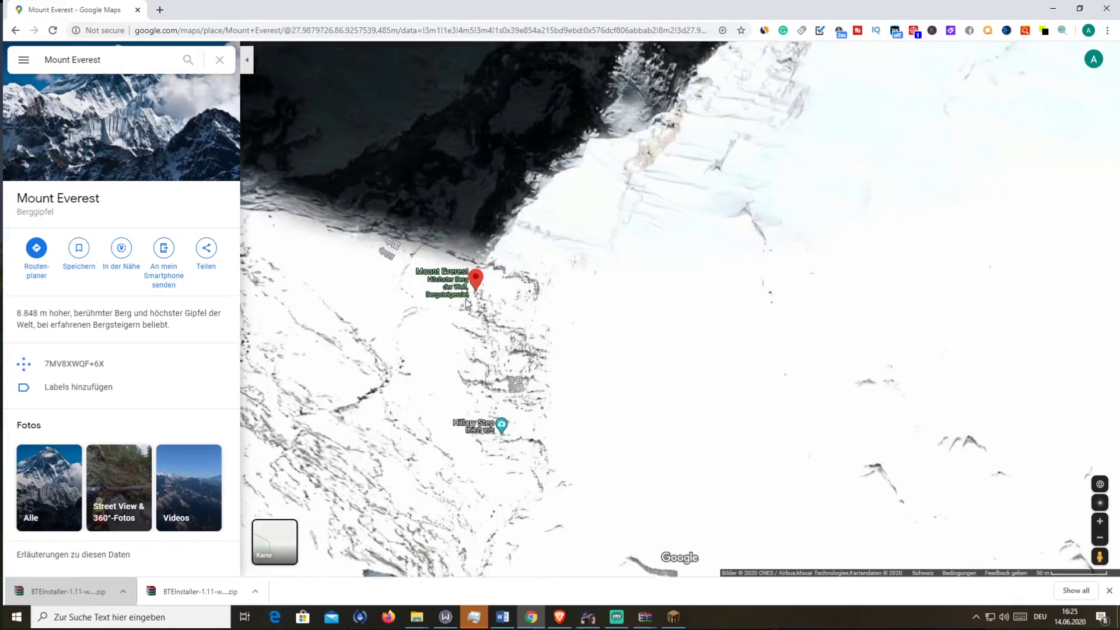
pyautogui.scroll(4, 434, 305)
pyautogui.scroll(-8, 643, 306)
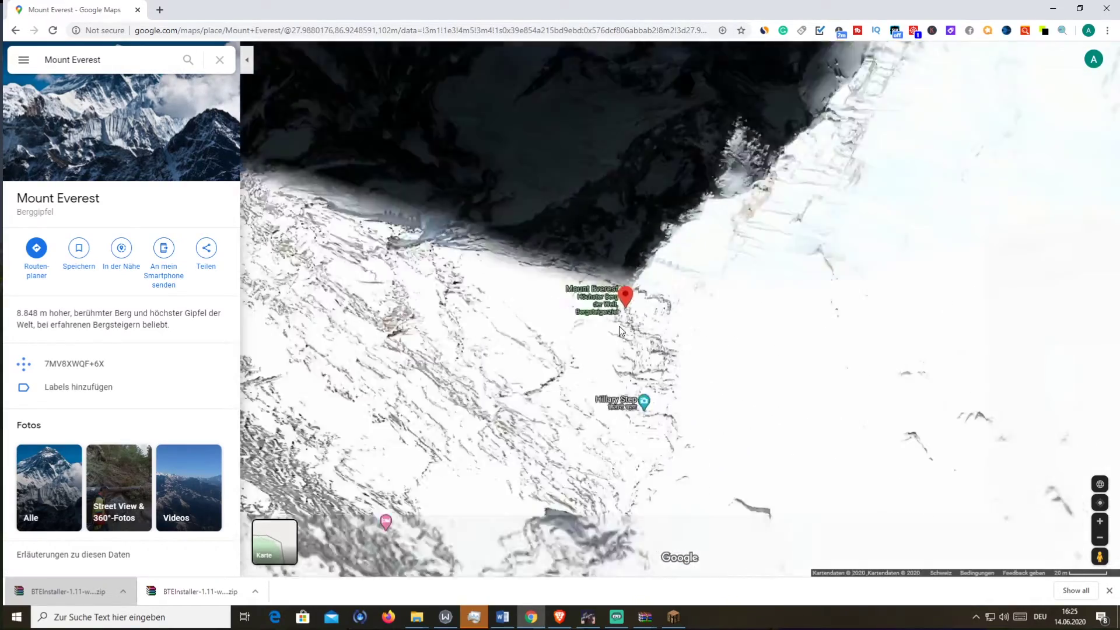
pyautogui.scroll(5, 615, 337)
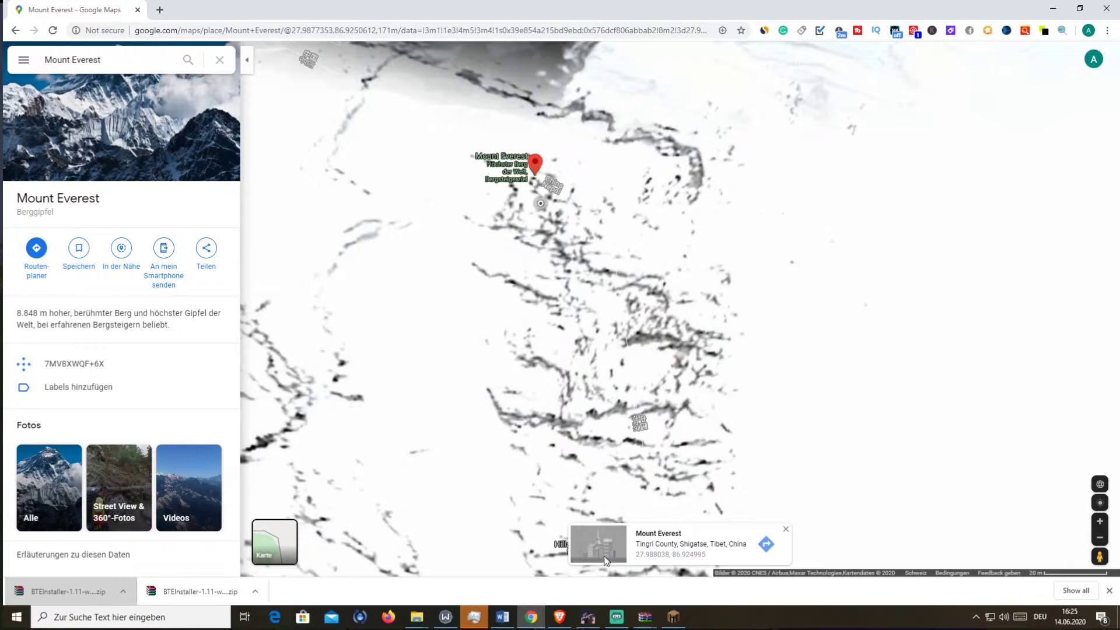
pyautogui.moveTo(634, 554); pyautogui.dragTo(682, 558)
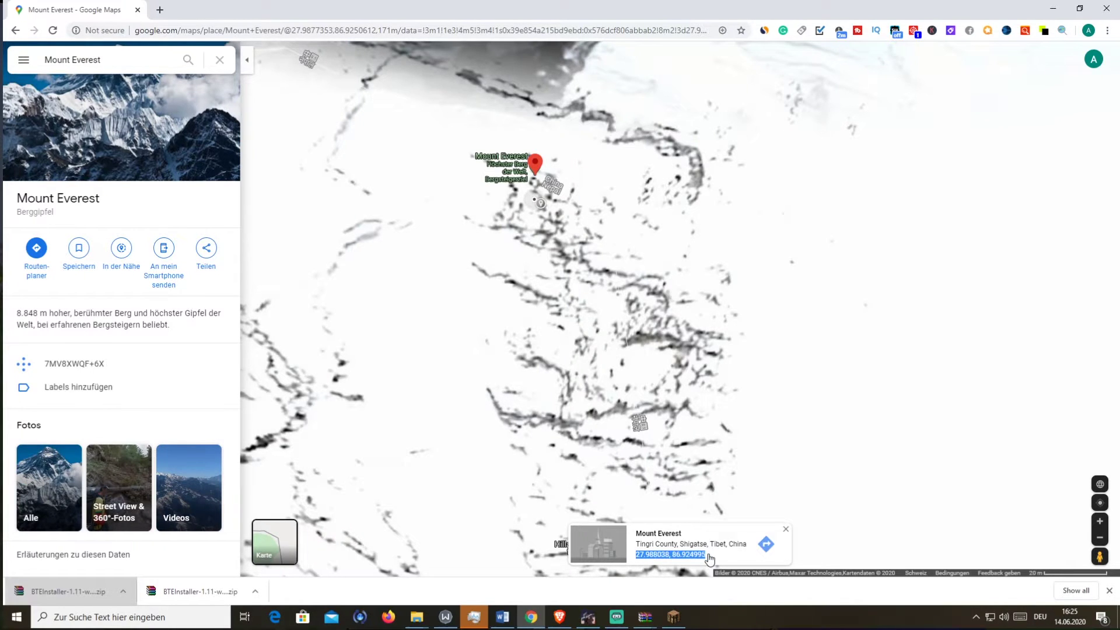
# Resume Minecraft and run /tpll 27.988038, 86.924995 to land on Everest's snowy slopes.
pyautogui.click(679, 623)
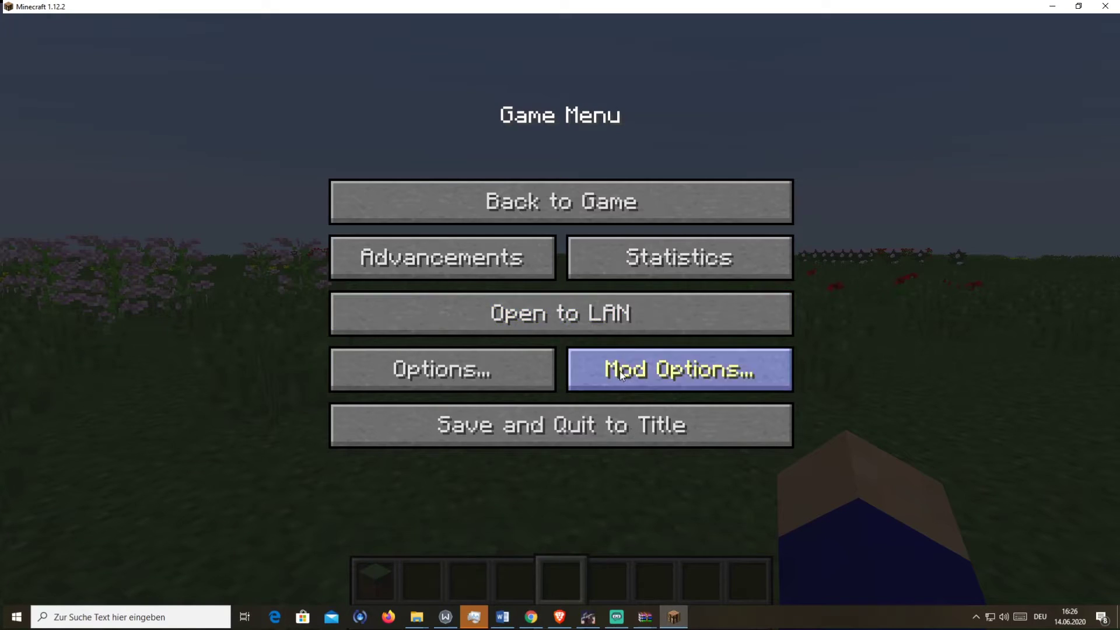
pyautogui.click(554, 225)
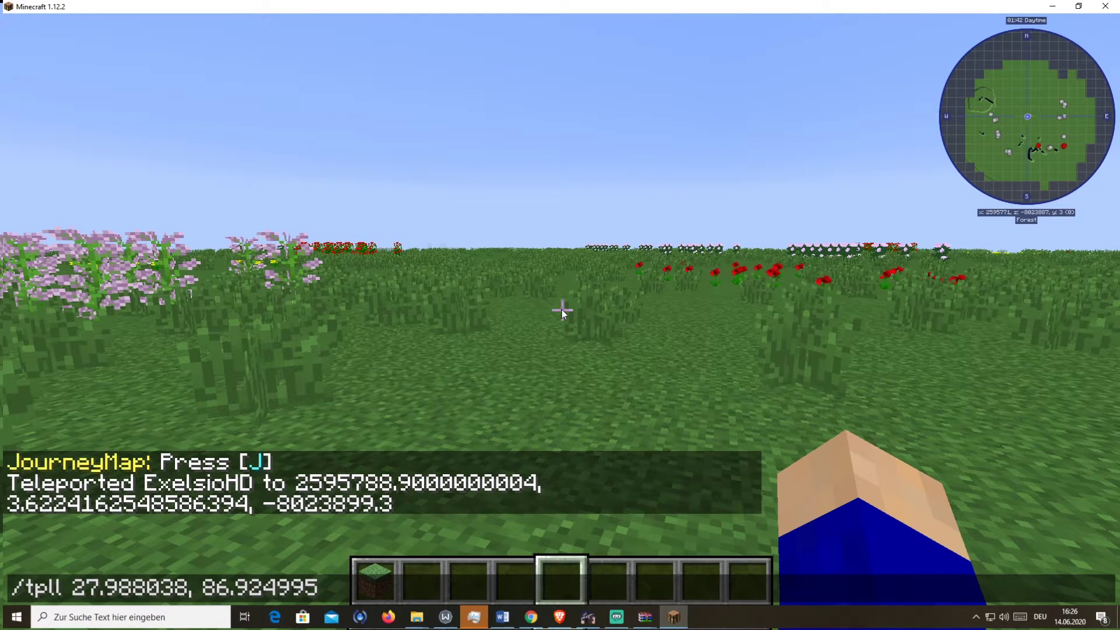
pyautogui.press('Return')
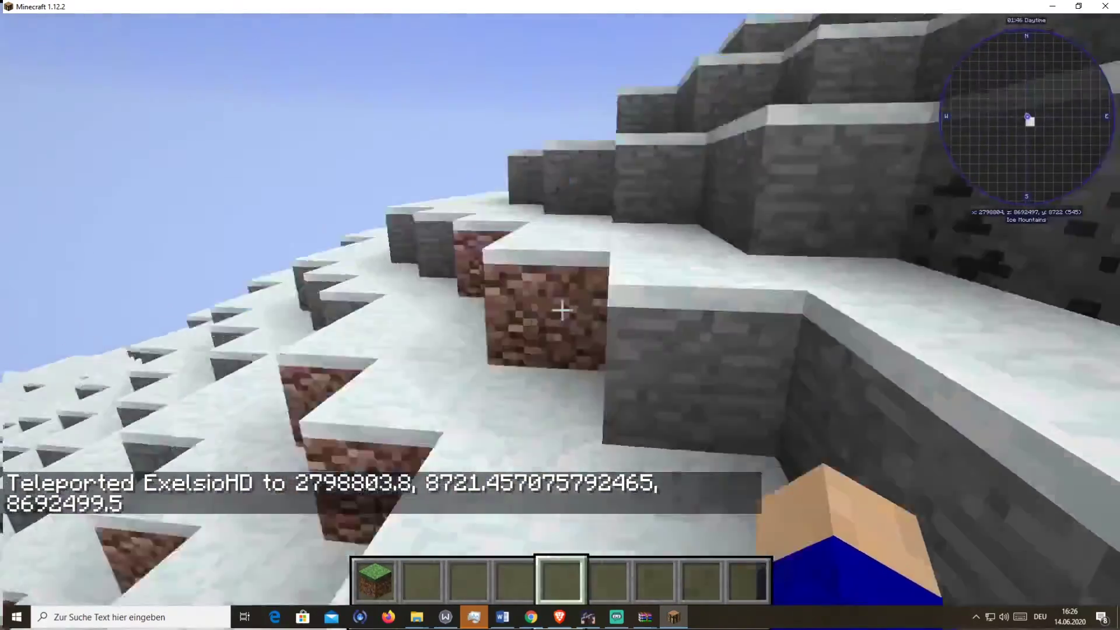
# Walk up Everest's mountainside onto the snowy terrace.
pyautogui.press('w')
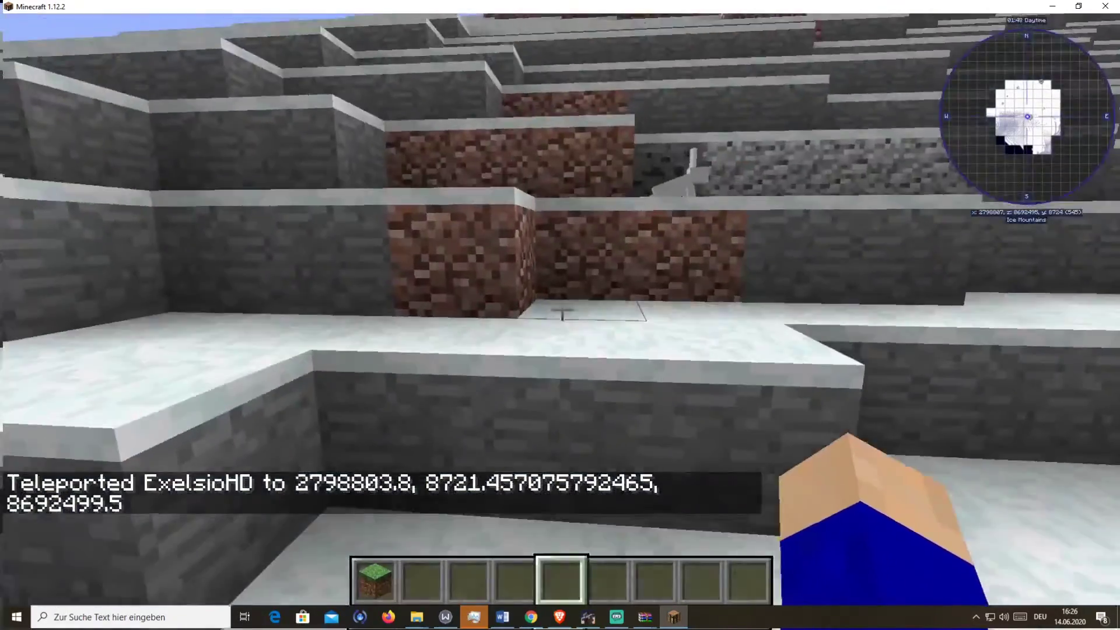
pyautogui.press('w')
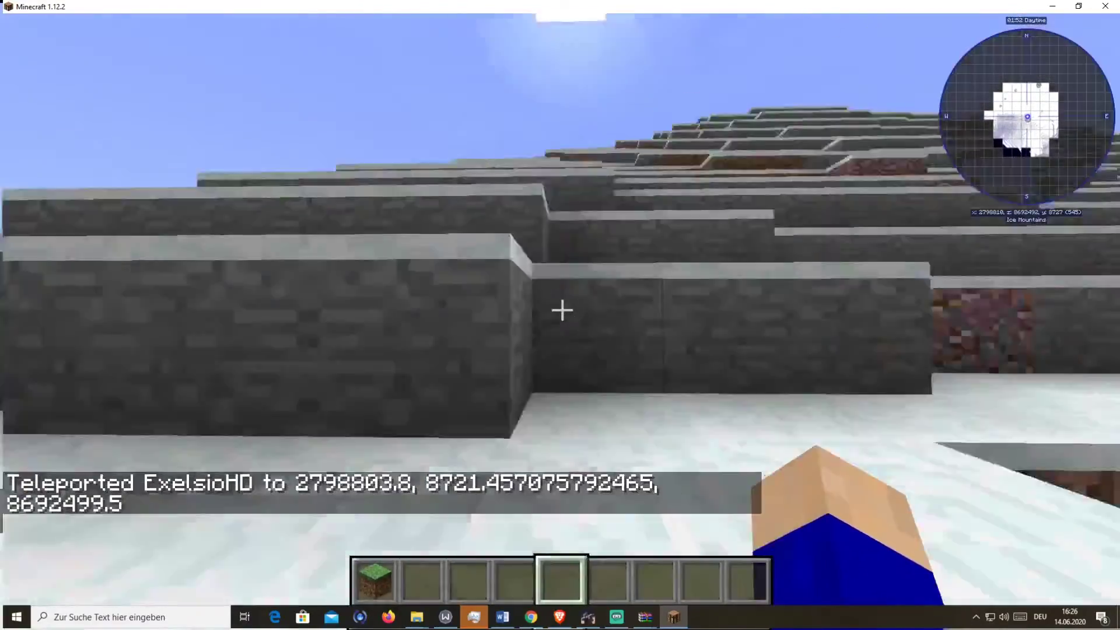
pyautogui.press('w')
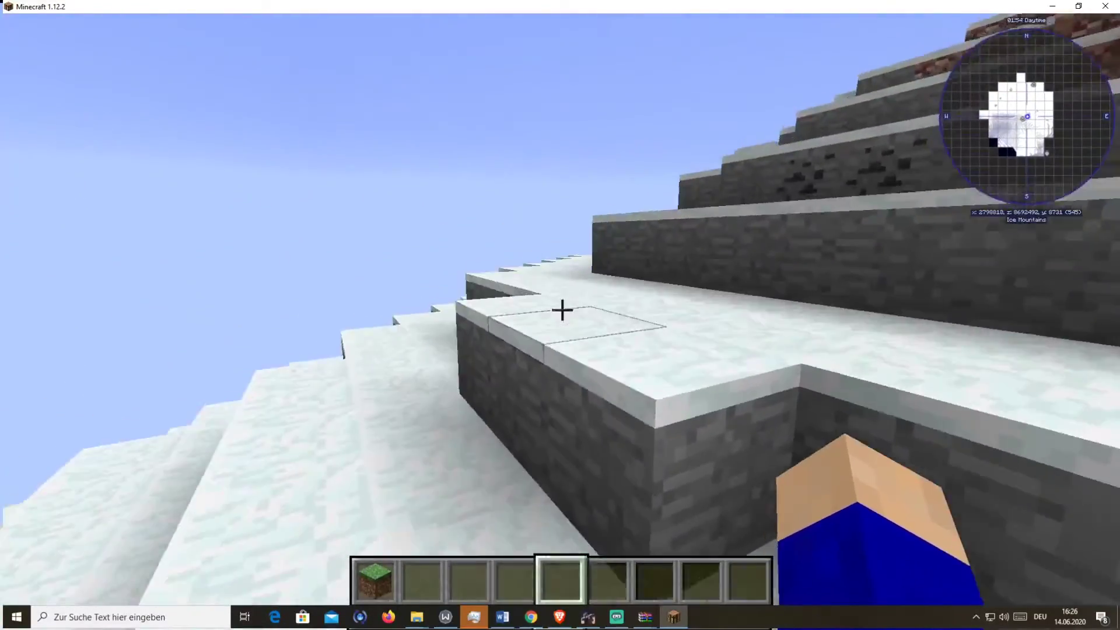
pyautogui.press('w')
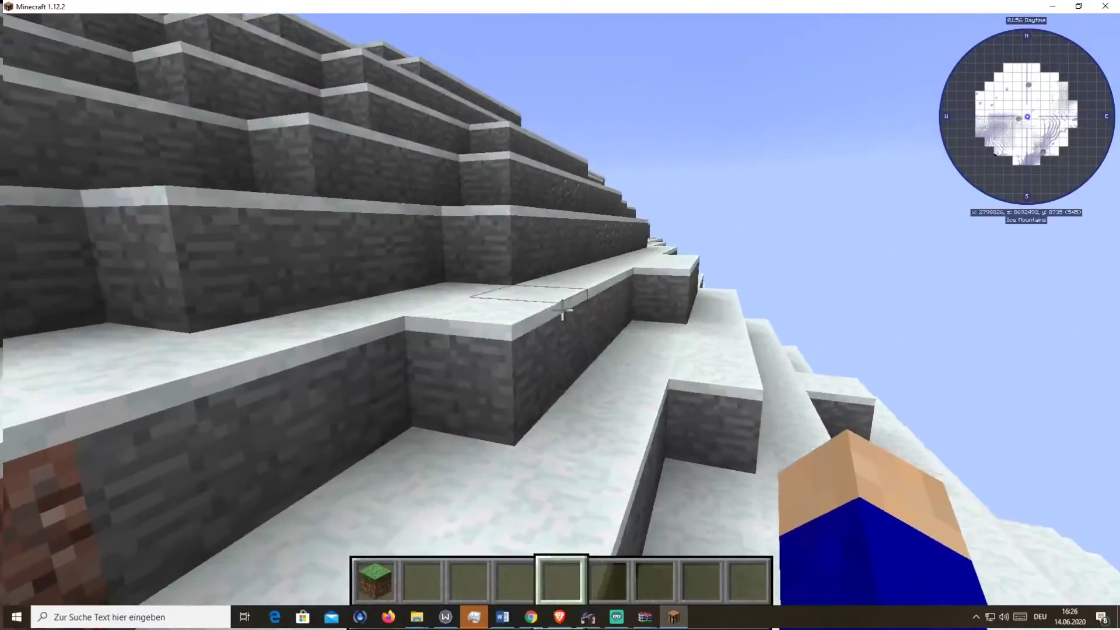
pyautogui.press('w')
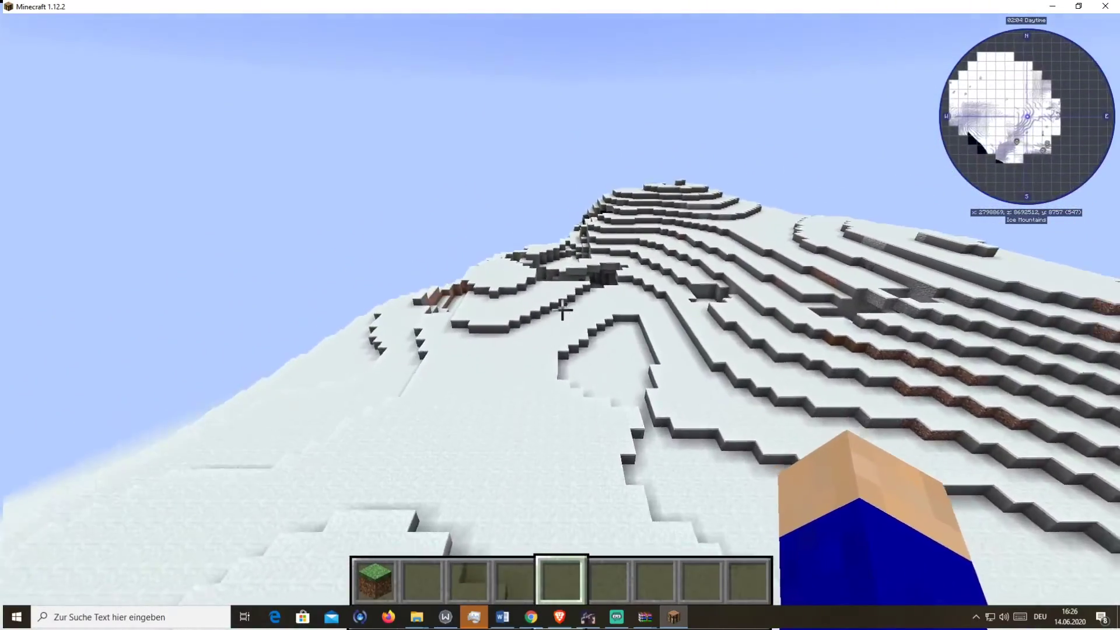
# Travel on over the snowy mountain, rise above the icy slope and pick a snow block into the hotbar.
pyautogui.press('w')
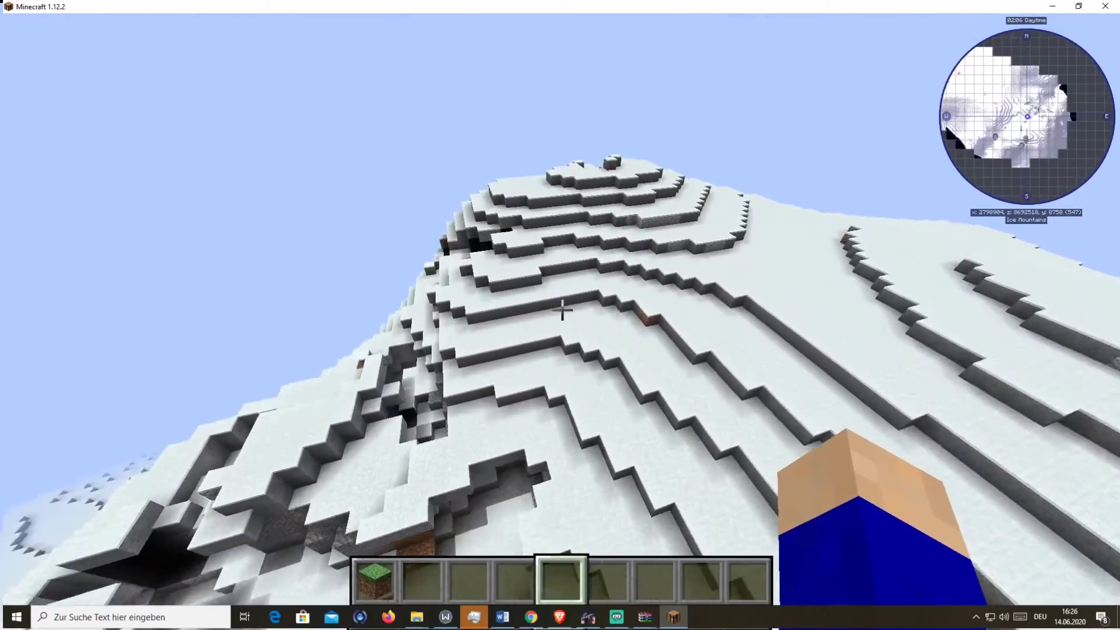
pyautogui.press('w')
pyautogui.press('w')
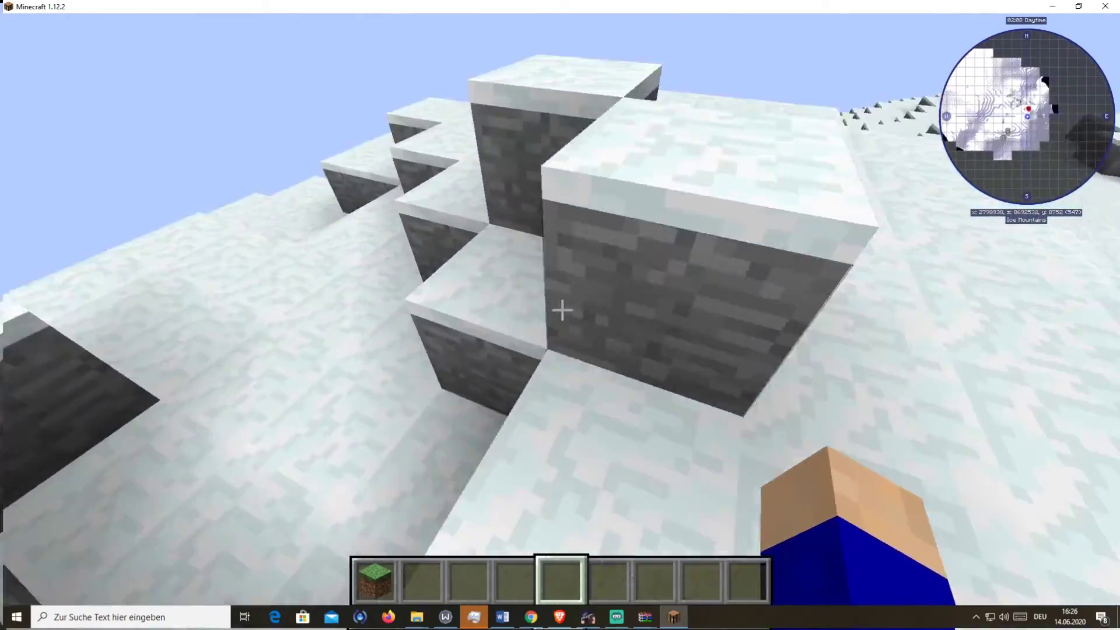
pyautogui.press('w')
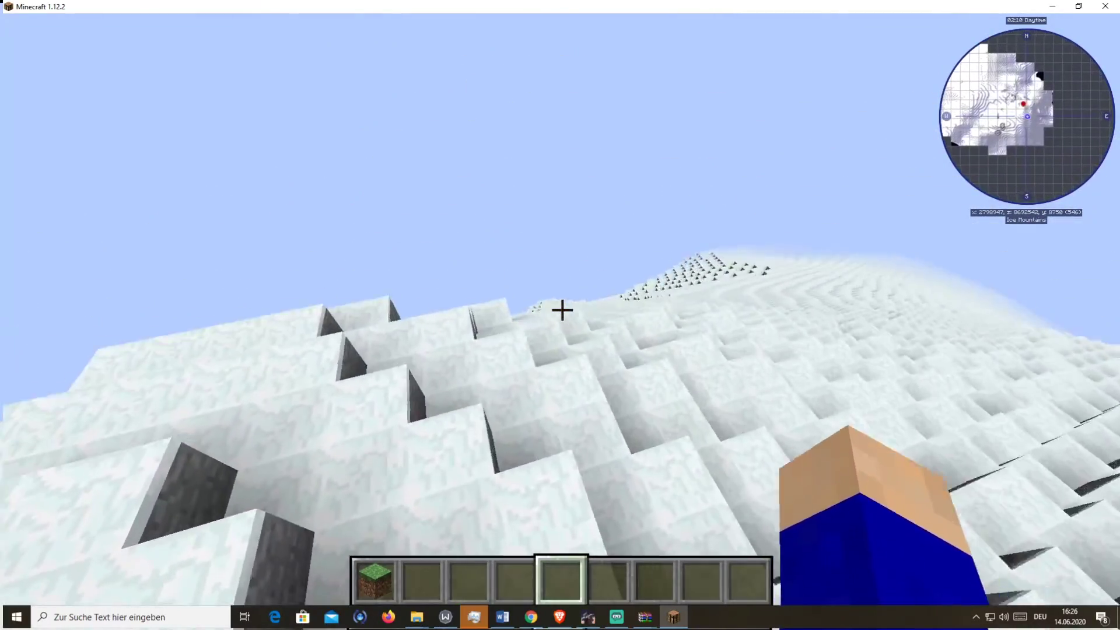
pyautogui.press('w')
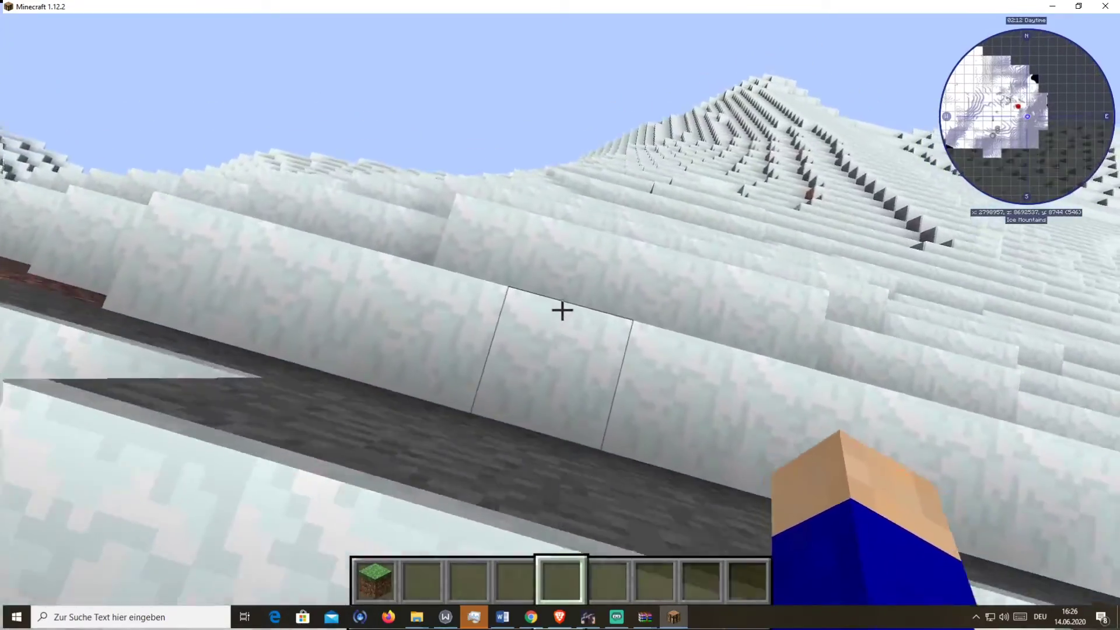
pyautogui.press('s')
pyautogui.press('space')
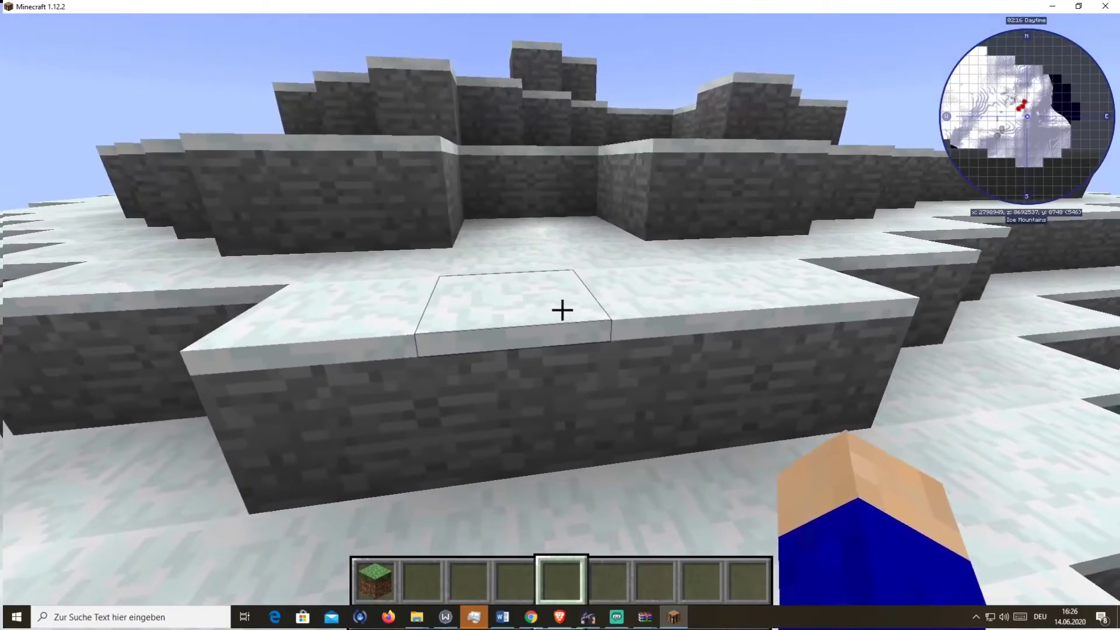
pyautogui.middleClick(561, 310)
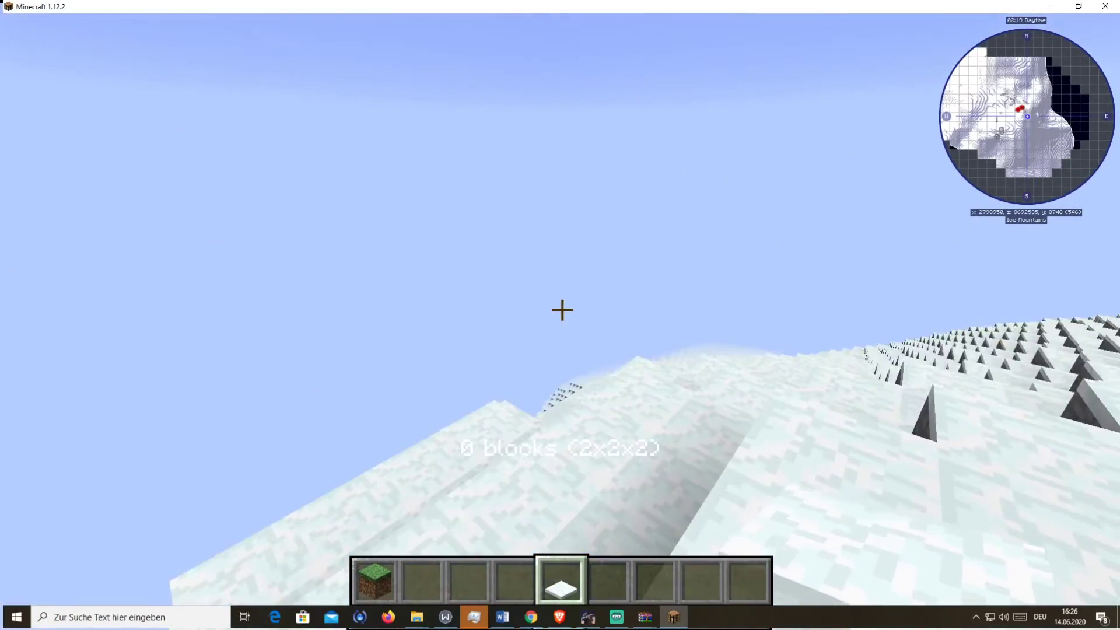
pyautogui.press('Escape')
pyautogui.click(522, 361)
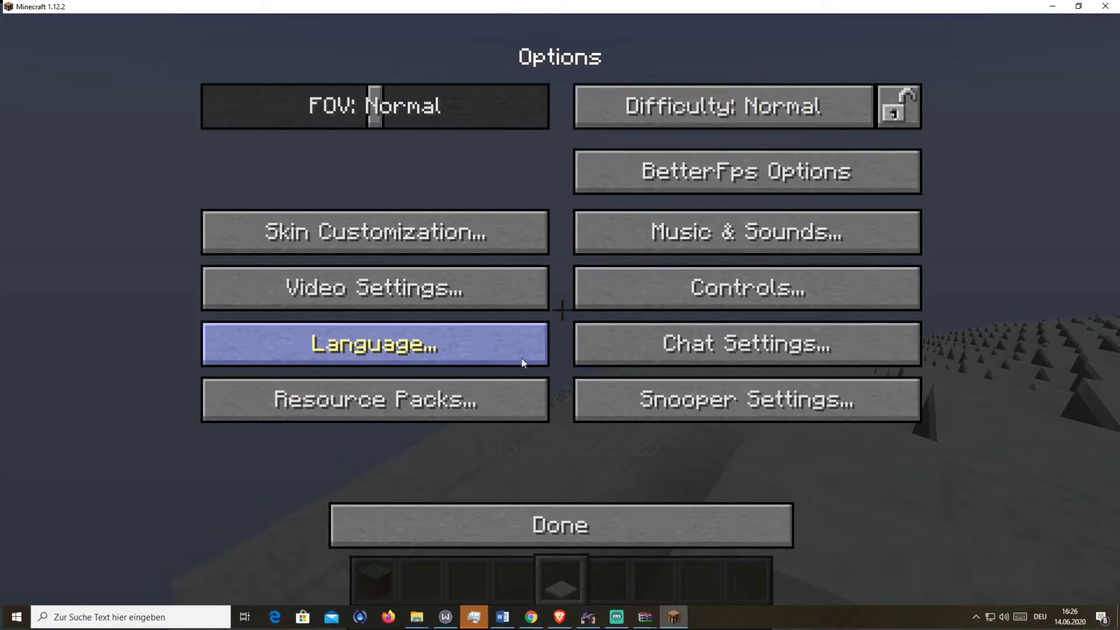
pyautogui.press('Escape')
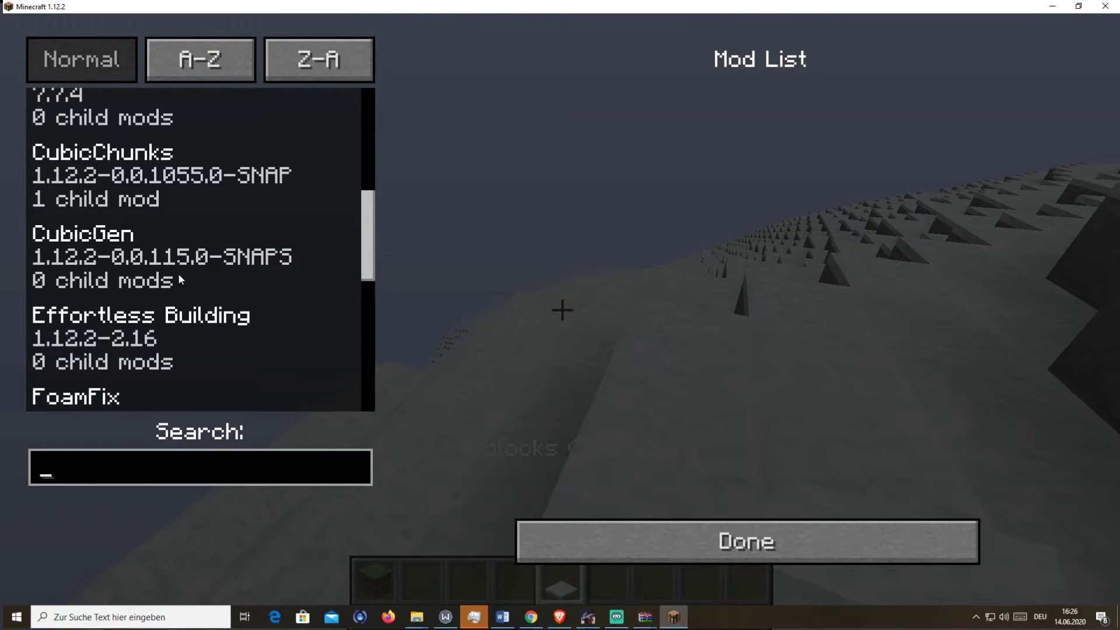
pyautogui.click(193, 325)
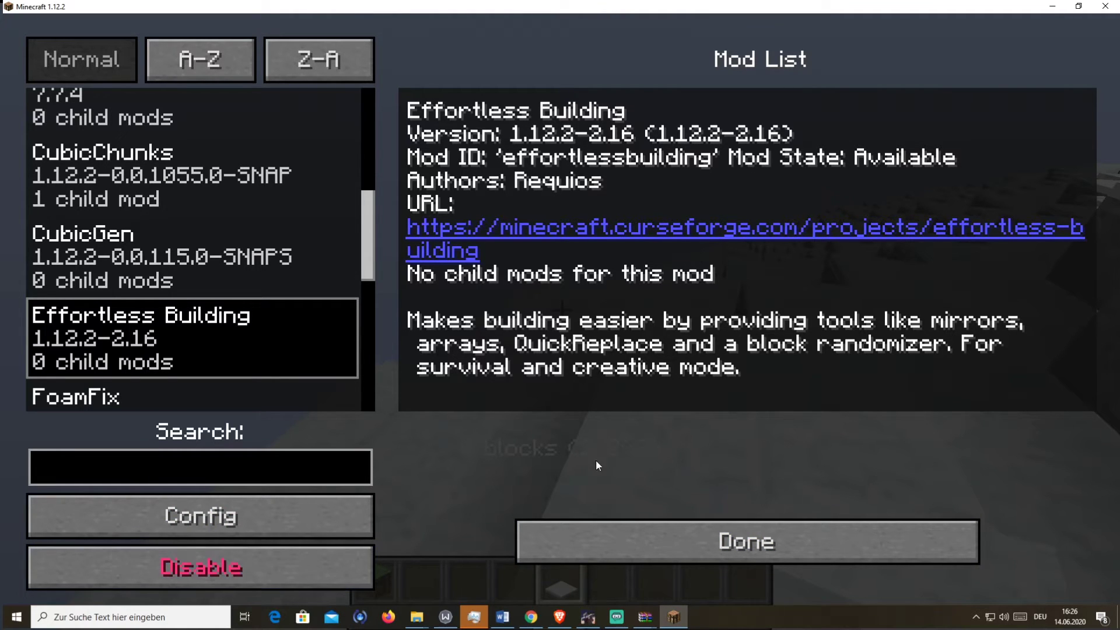
pyautogui.click(667, 542)
pyautogui.click(675, 201)
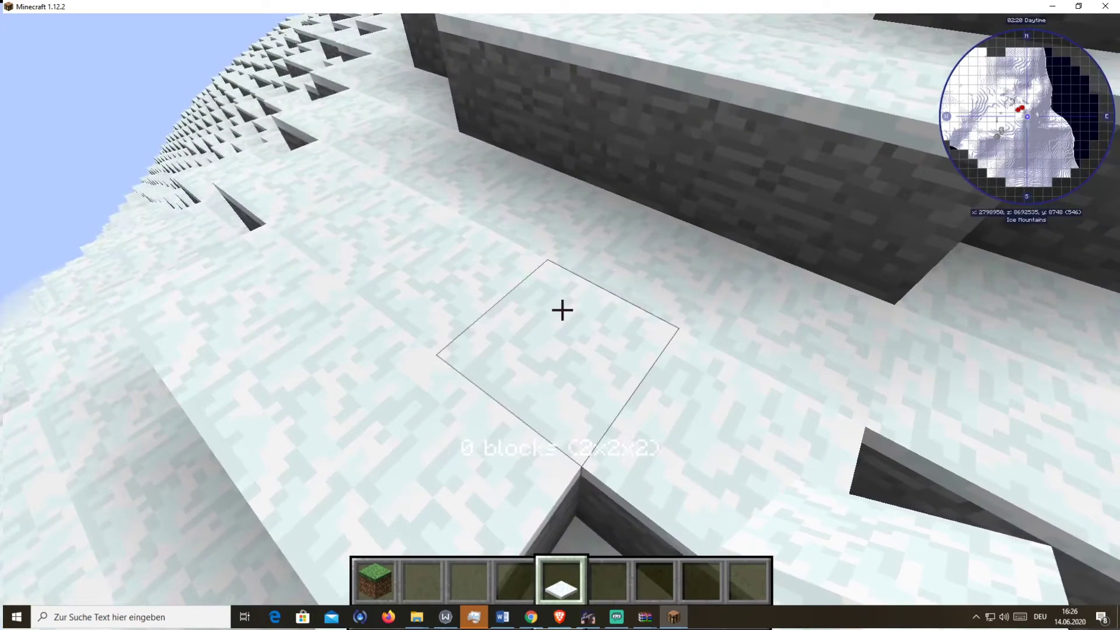
pyautogui.press('space')
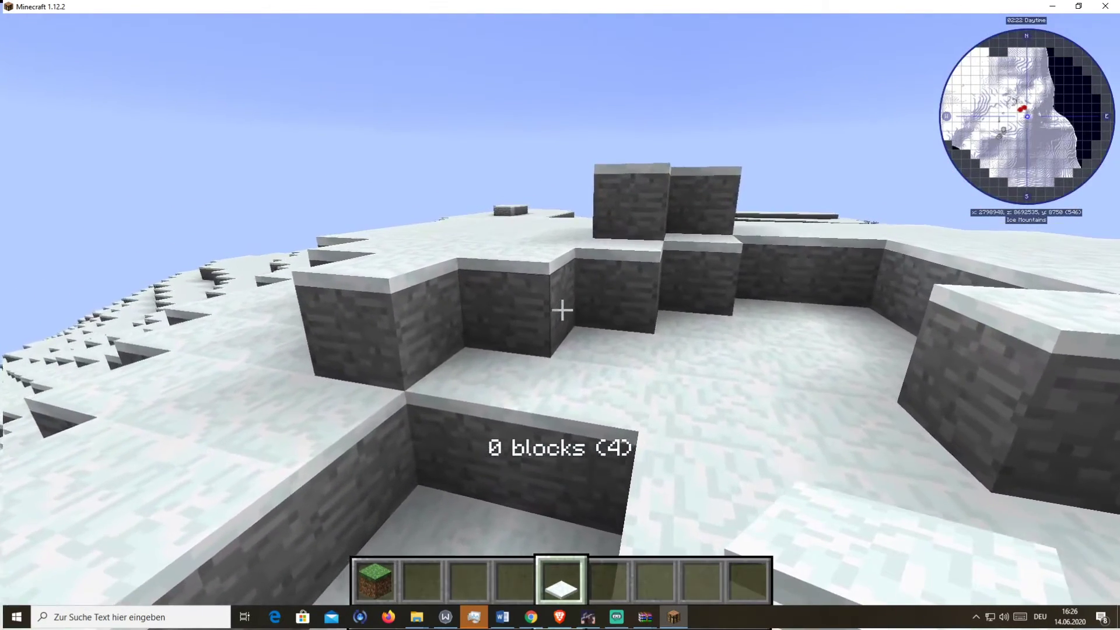
pyautogui.press('Escape')
pyautogui.click(467, 370)
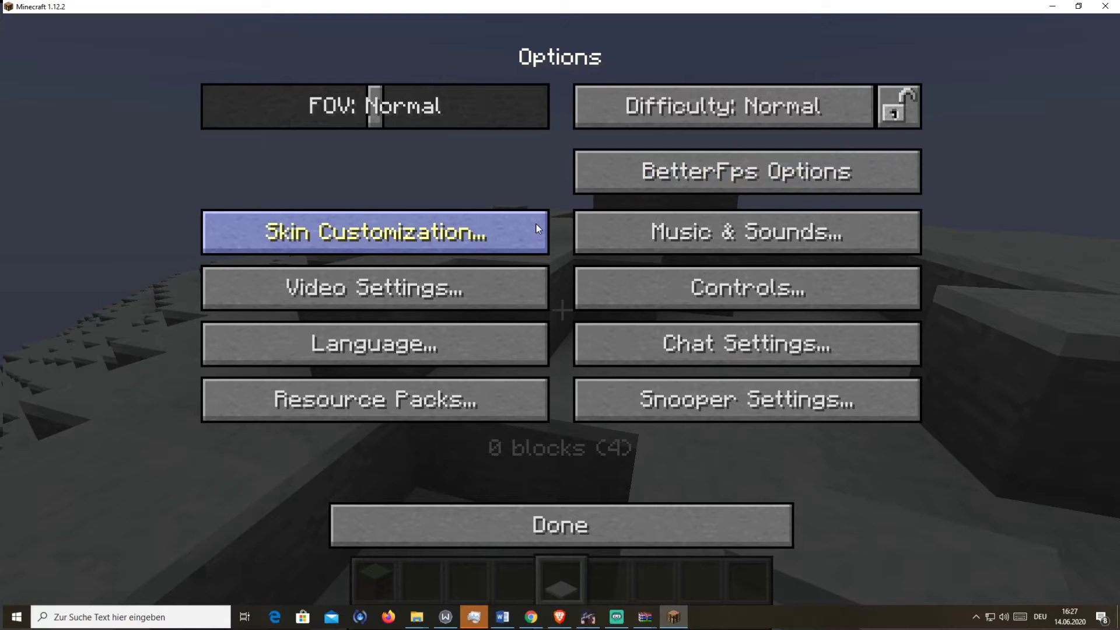
pyautogui.click(662, 225)
pyautogui.press('Escape')
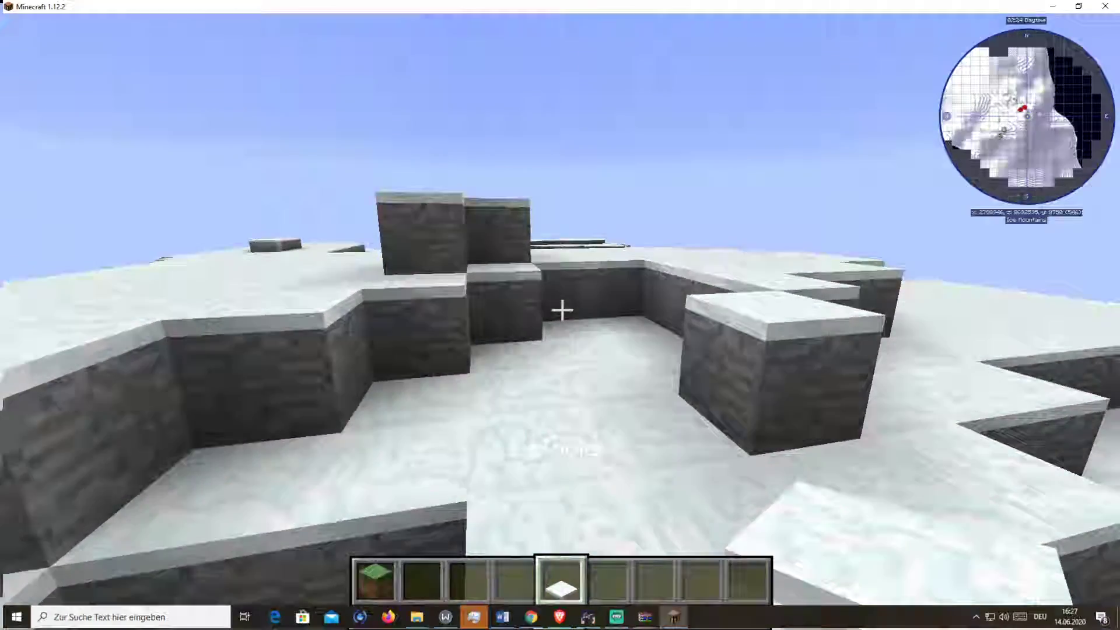
# Switch Effortless Building to Normal+ mode from the build-mode menu.
pyautogui.press('Escape')
pyautogui.press('Escape')
pyautogui.press('alt')
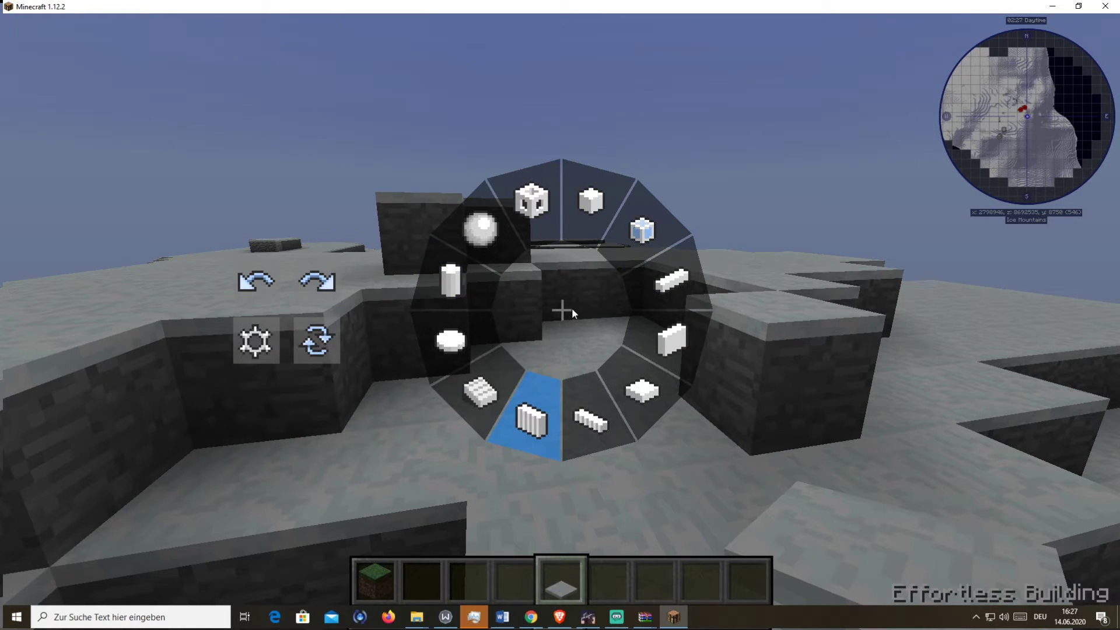
pyautogui.press('alt')
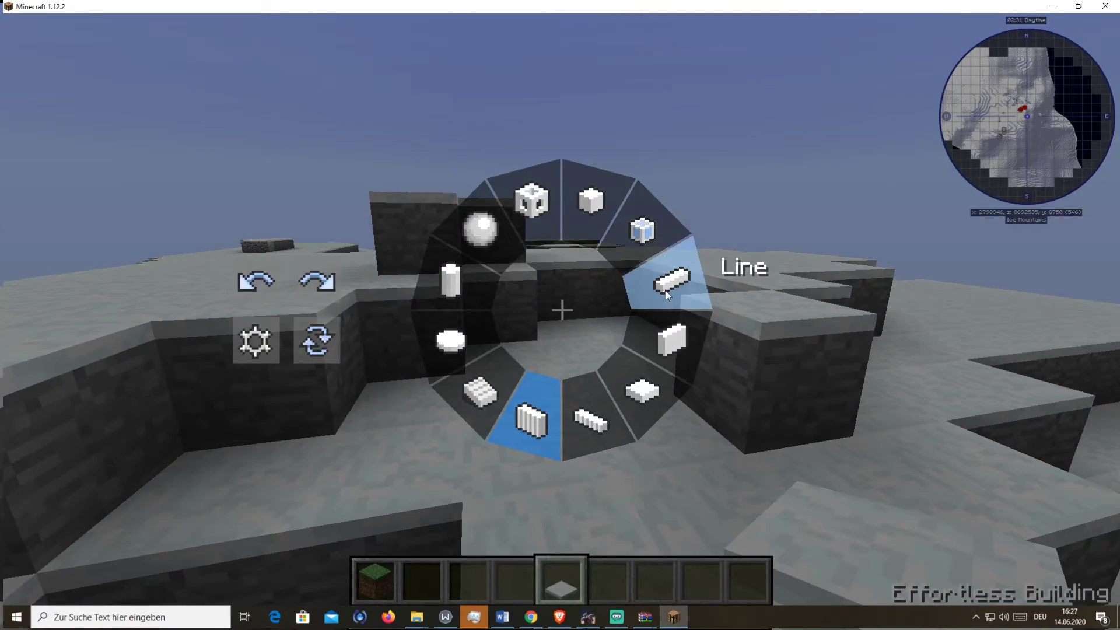
pyautogui.click(642, 240)
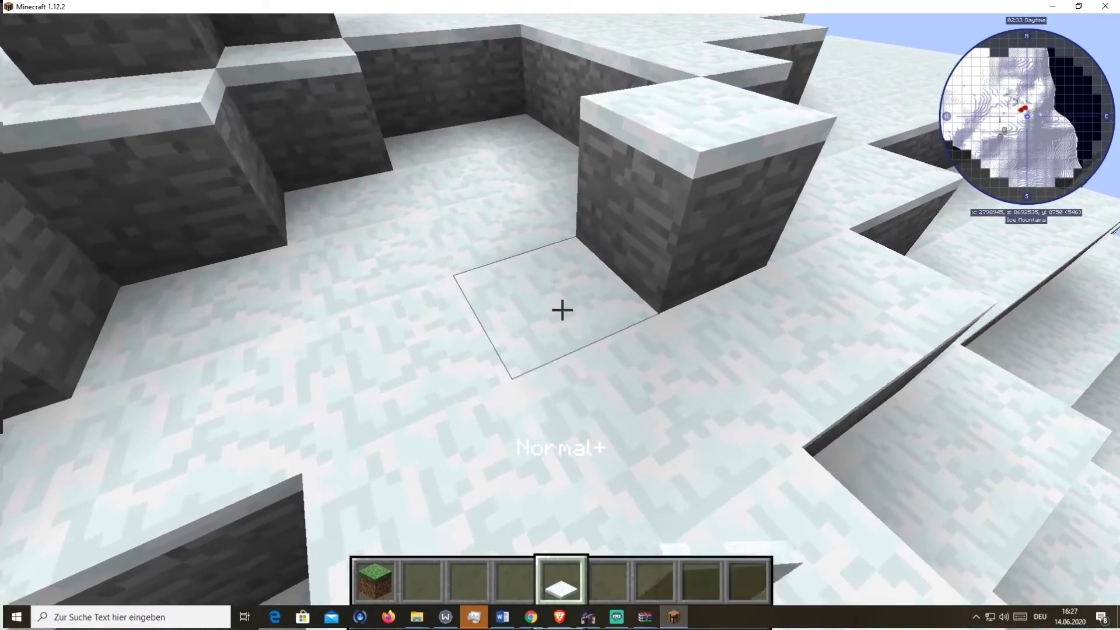
# Move down the snowy terraces, hold the grass block and break two grass blocks.
pyautogui.press('w')
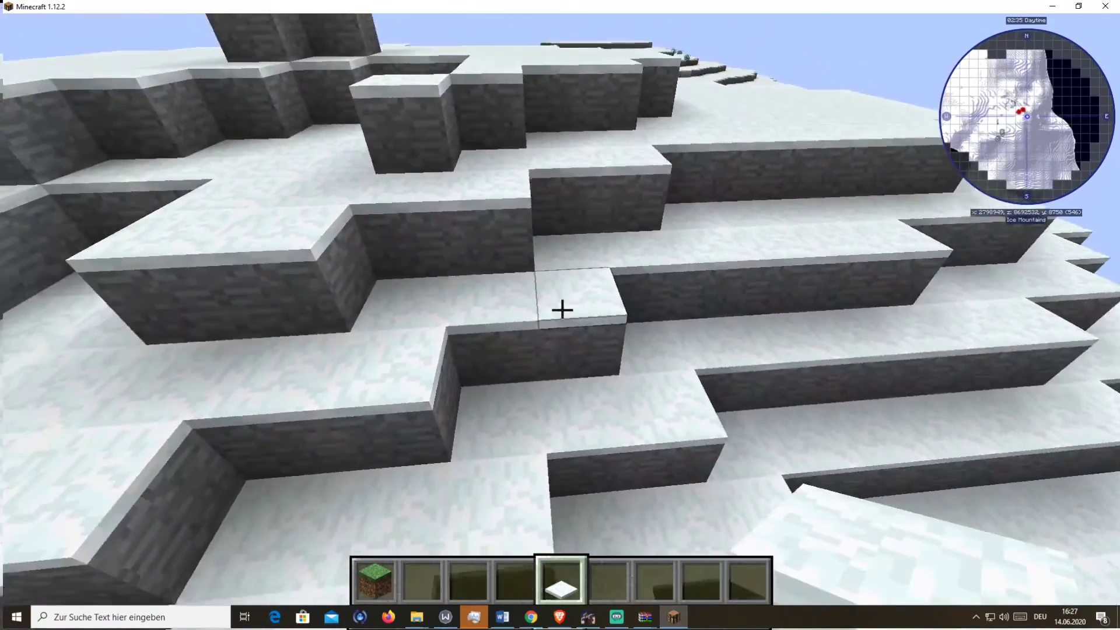
pyautogui.press('w')
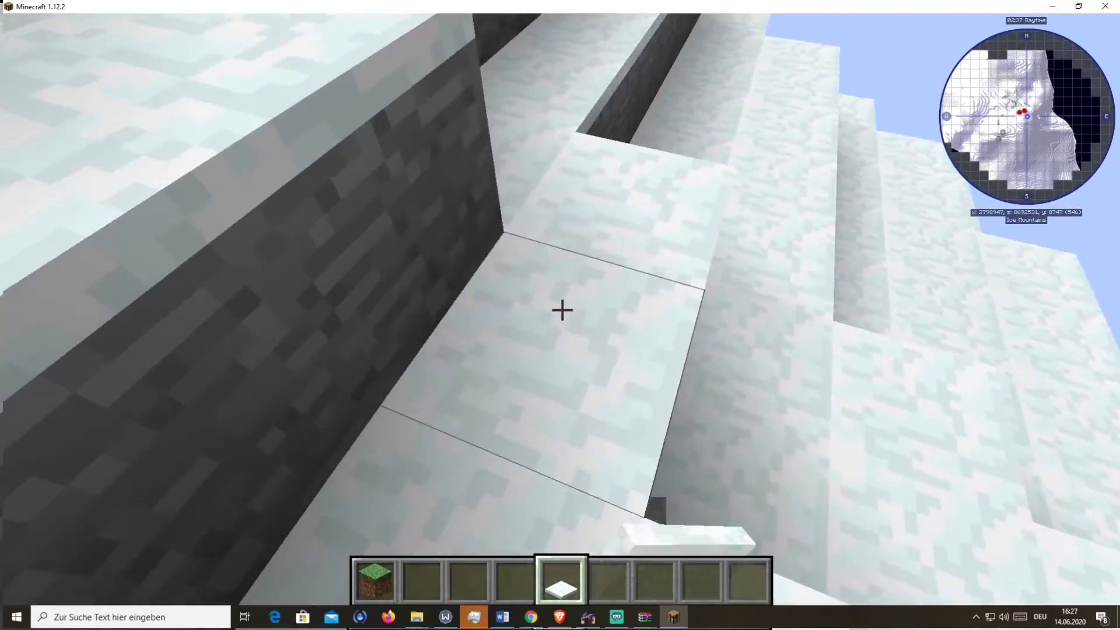
pyautogui.press('1')
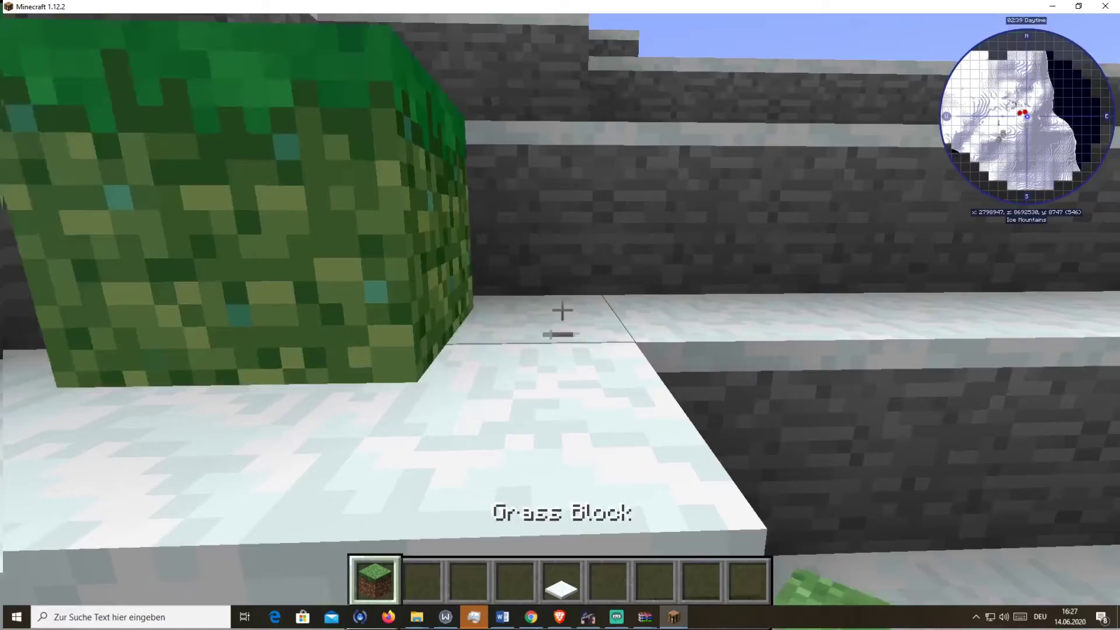
pyautogui.press('w')
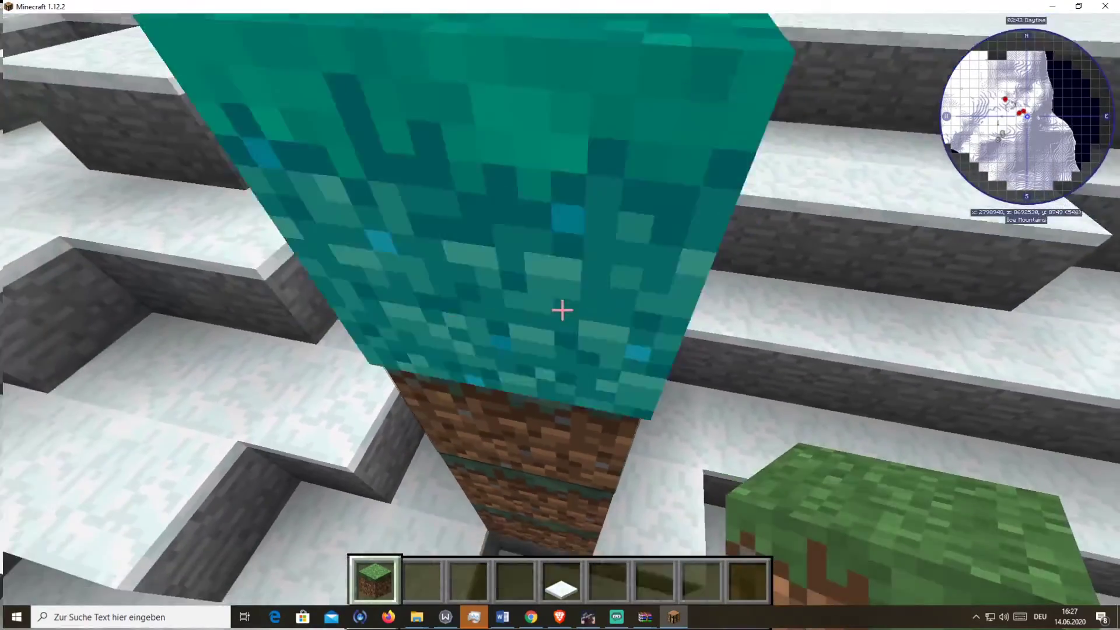
pyautogui.click(562, 311)
pyautogui.click(561, 311)
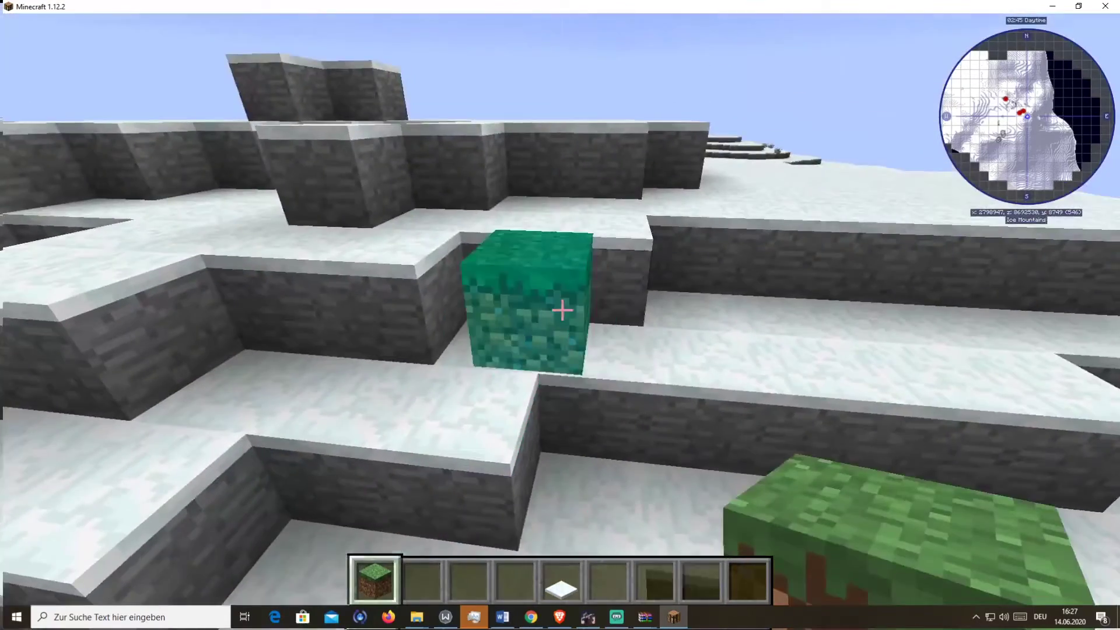
# Check the Effortless Building modifier settings, leaving mirror, array and radial mirror disabled.
pyautogui.press('Escape')
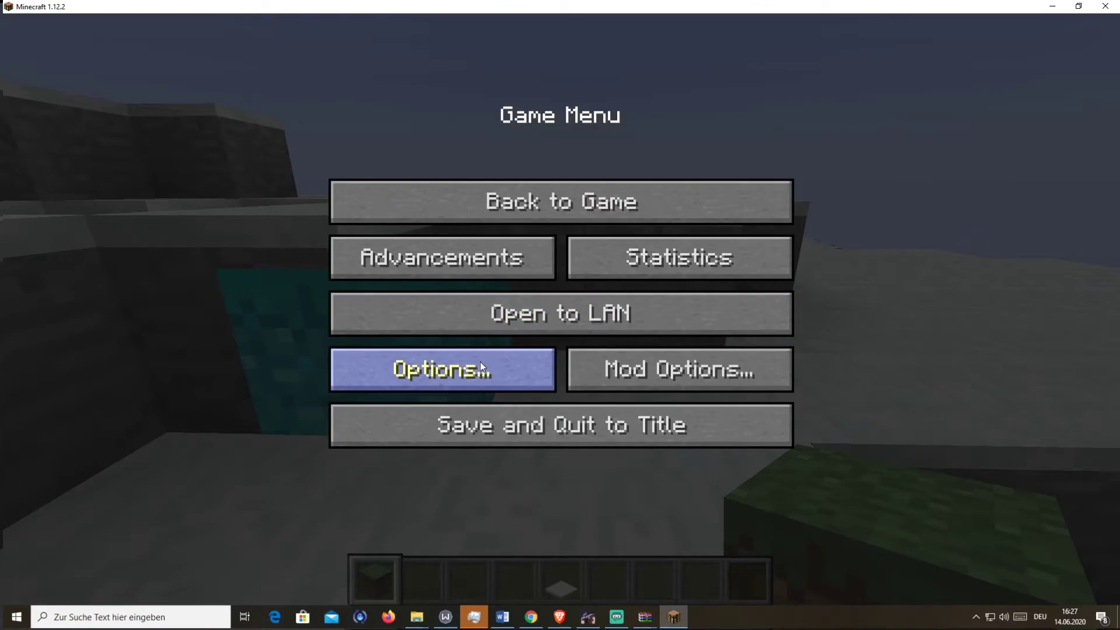
pyautogui.click(481, 362)
pyautogui.press('Escape')
pyautogui.press('alt')
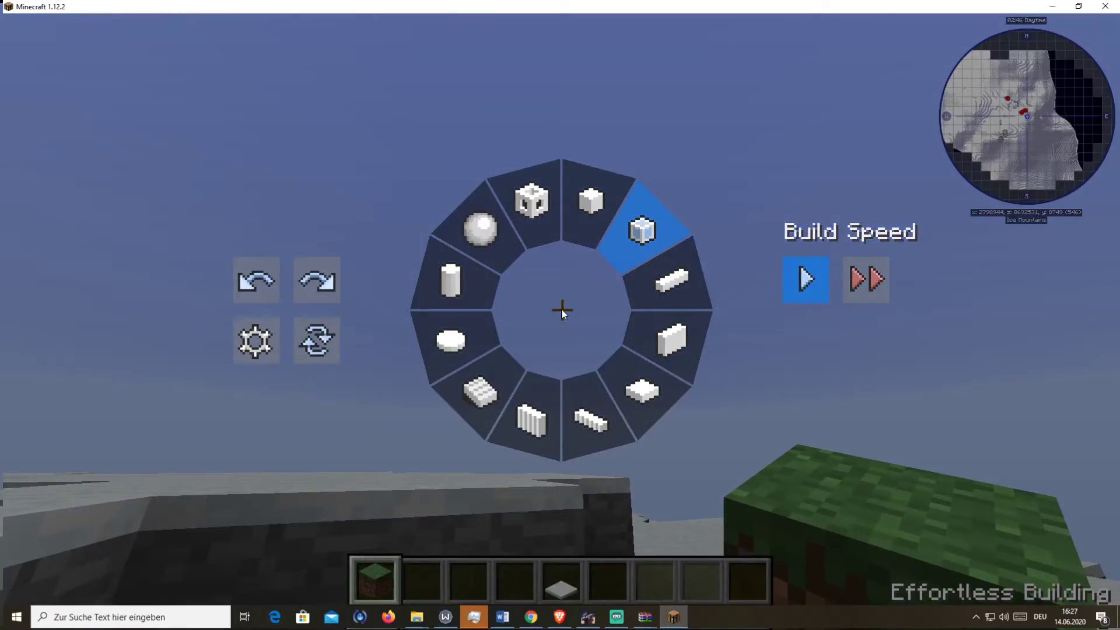
pyautogui.click(258, 348)
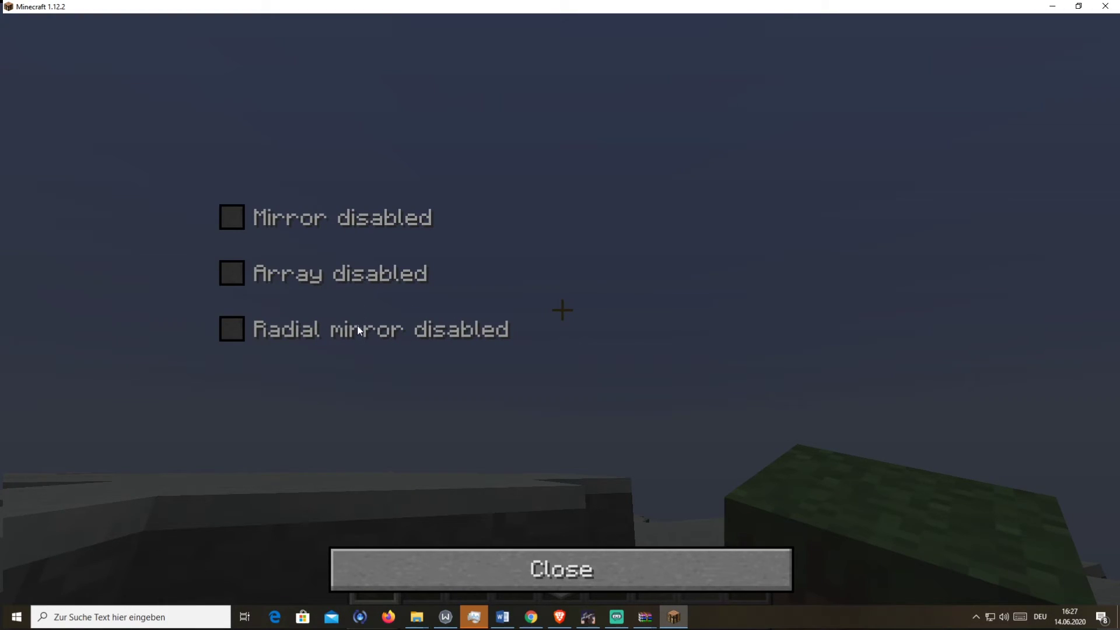
pyautogui.press('Escape')
# Select Normal build mode and place a grass block on the snow.
pyautogui.press('alt')
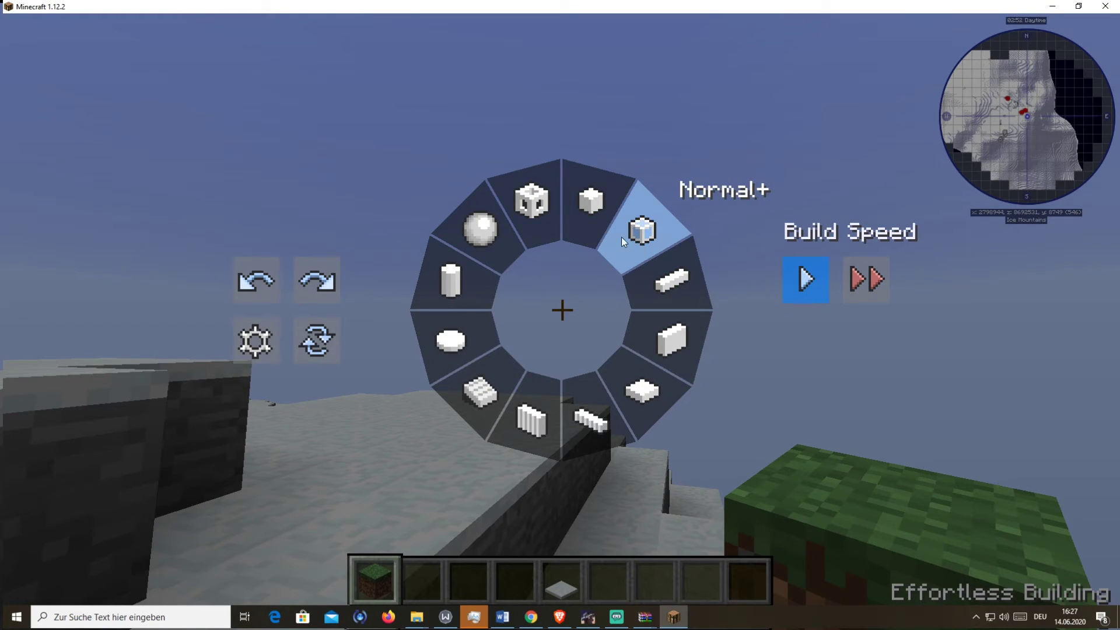
pyautogui.click(573, 224)
pyautogui.rightClick(562, 310)
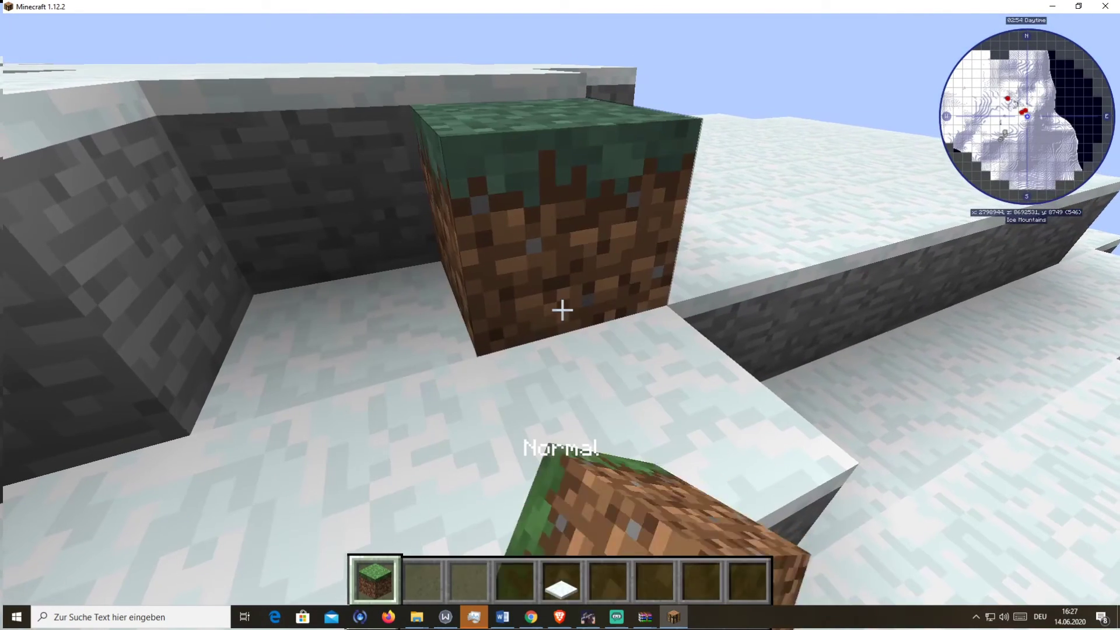
pyautogui.press('alt')
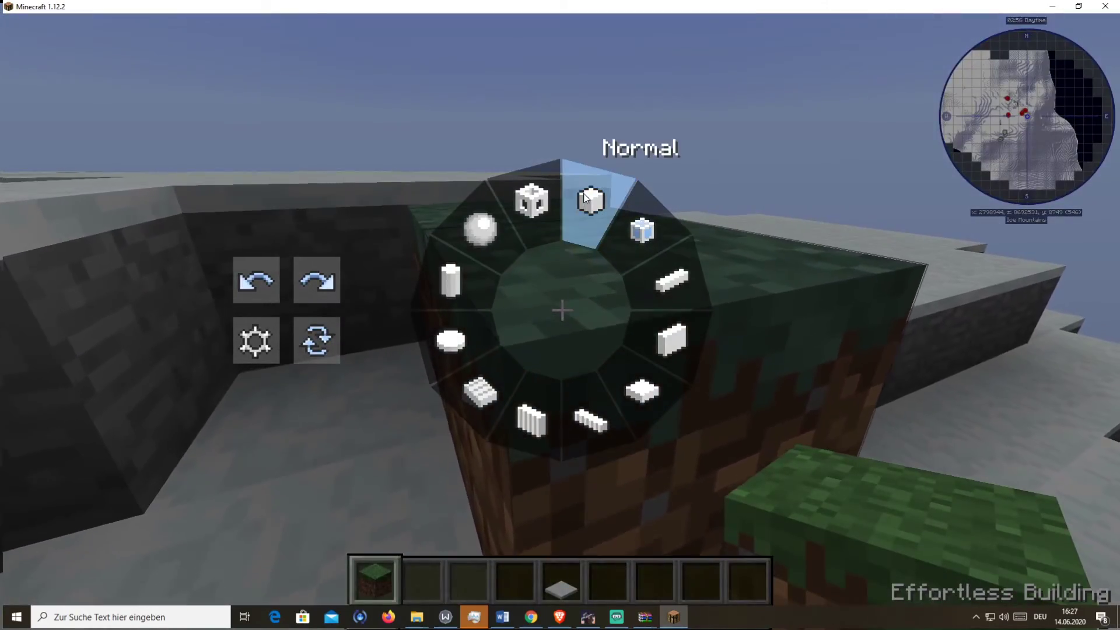
pyautogui.click(585, 197)
# Try Sphere mode, return to Normal, and break the placed grass block.
pyautogui.press('alt')
pyautogui.click(478, 227)
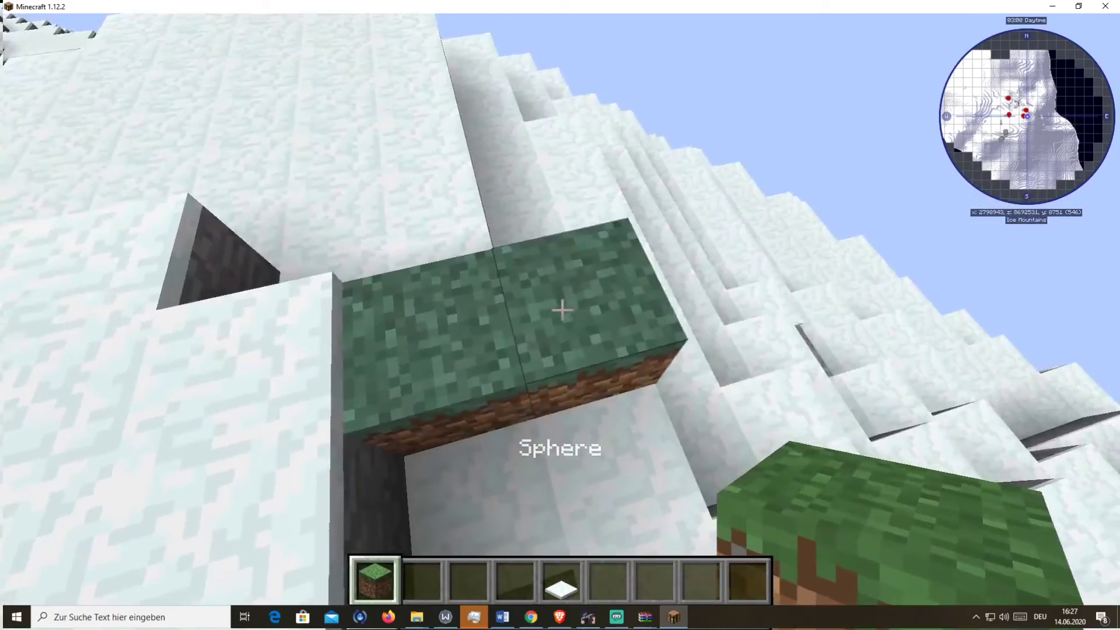
pyautogui.press('alt')
pyautogui.click(603, 204)
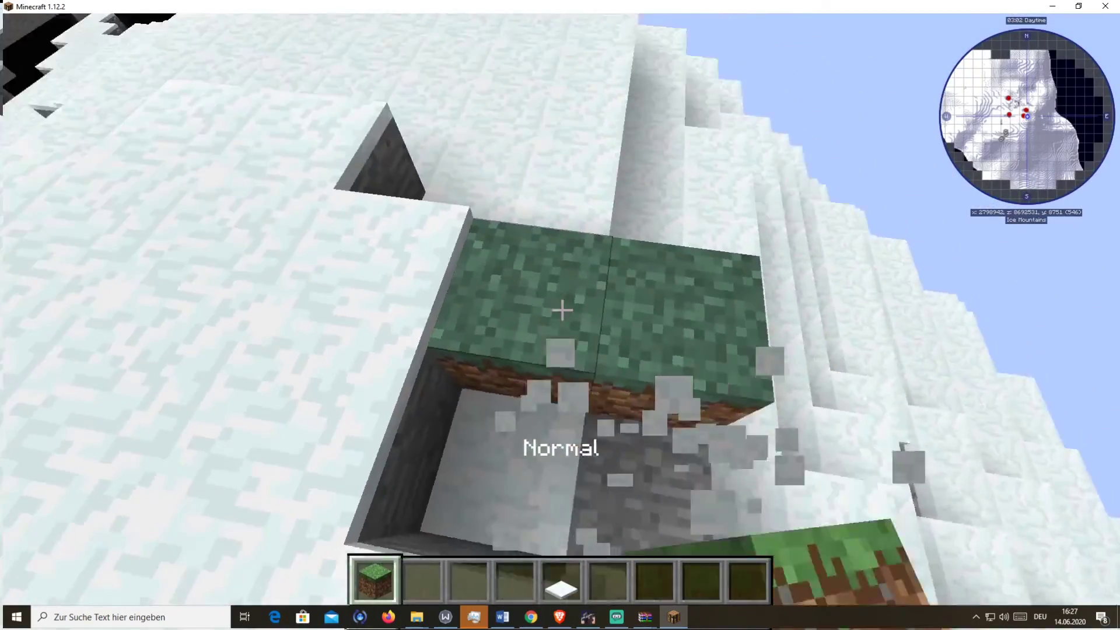
pyautogui.click(560, 315)
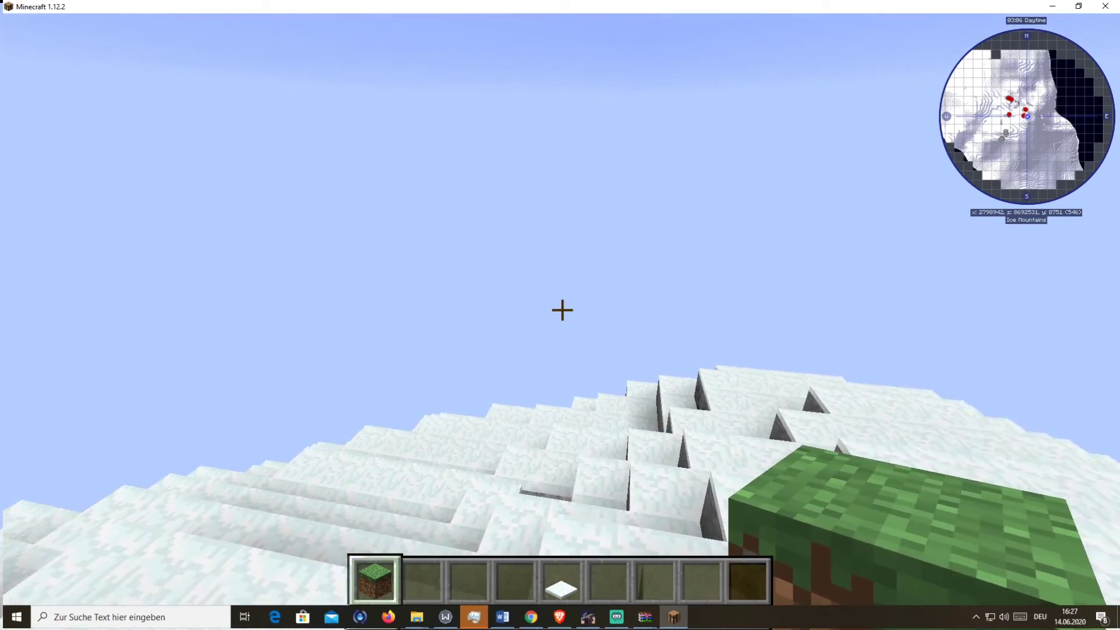
pyautogui.press('w')
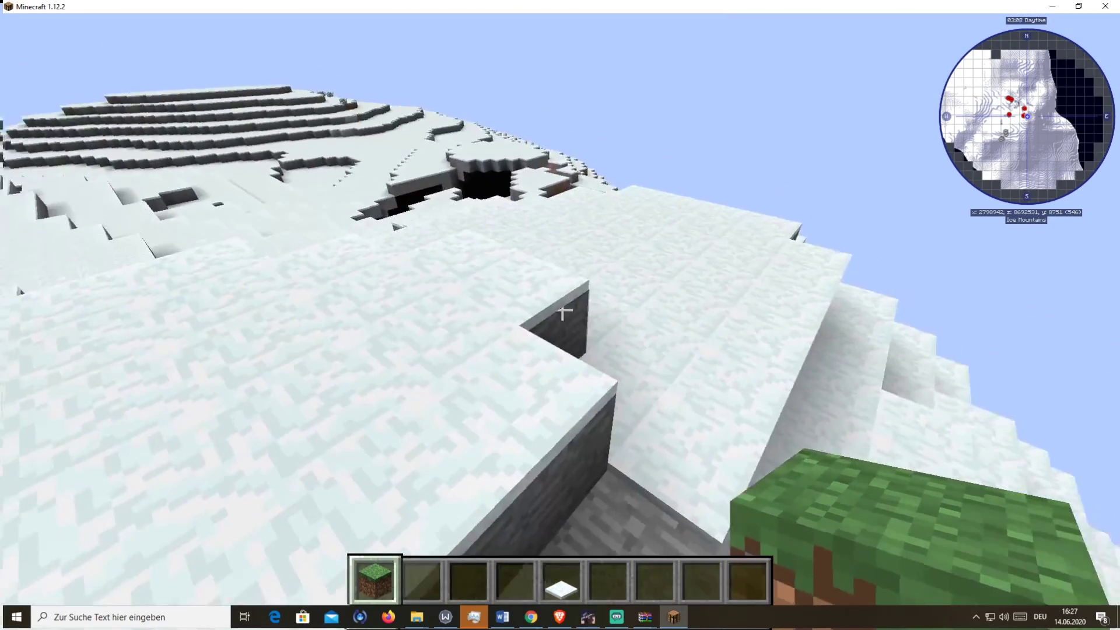
pyautogui.press('w')
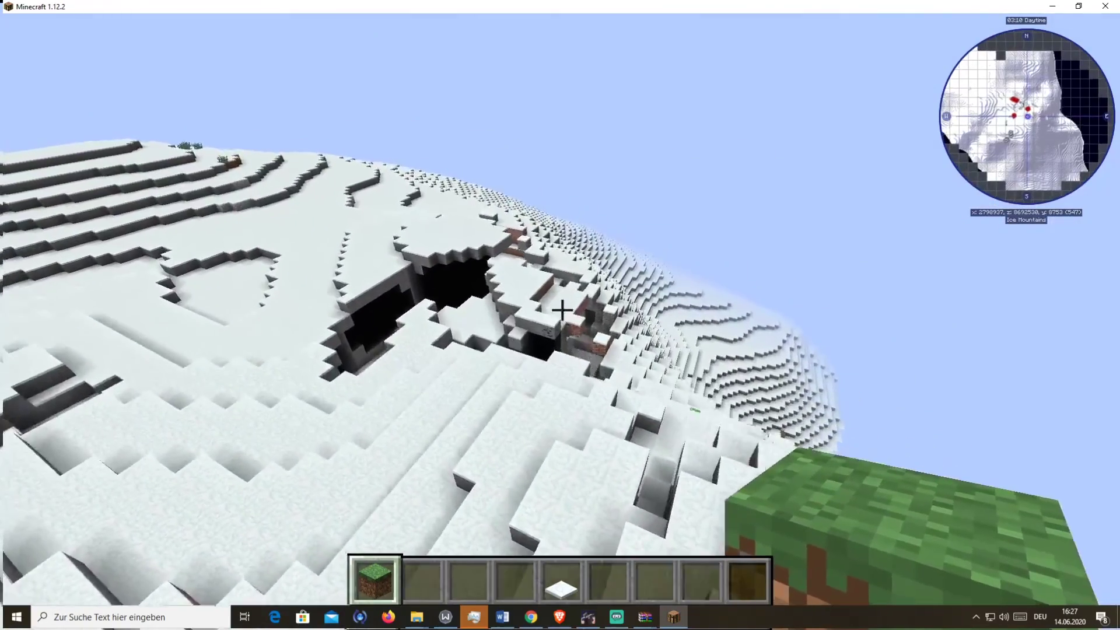
pyautogui.press('Escape')
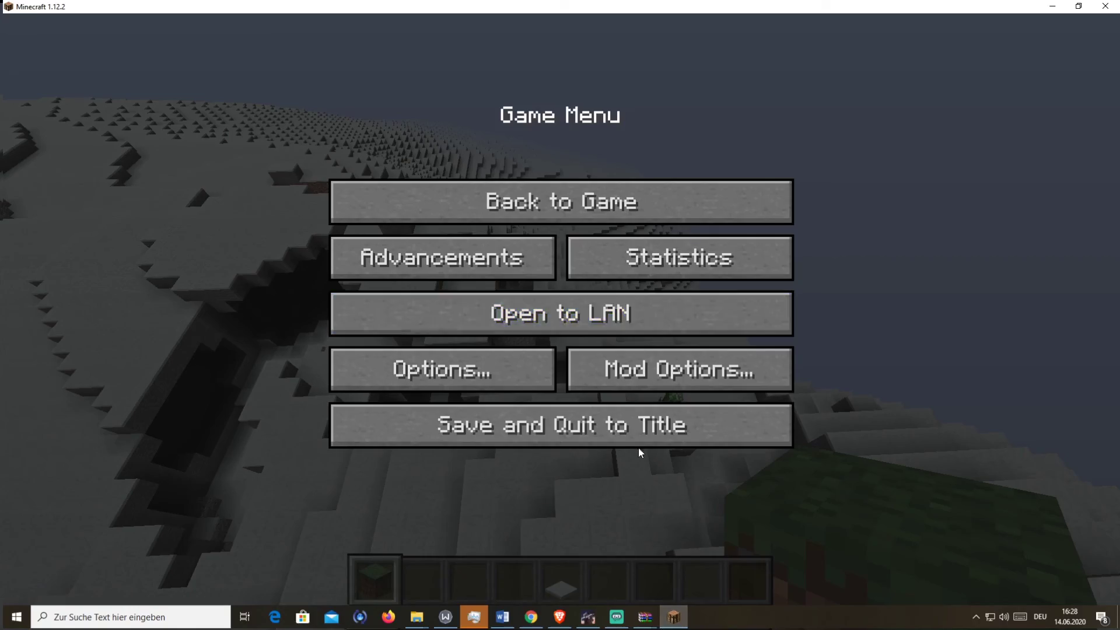
pyautogui.click(581, 208)
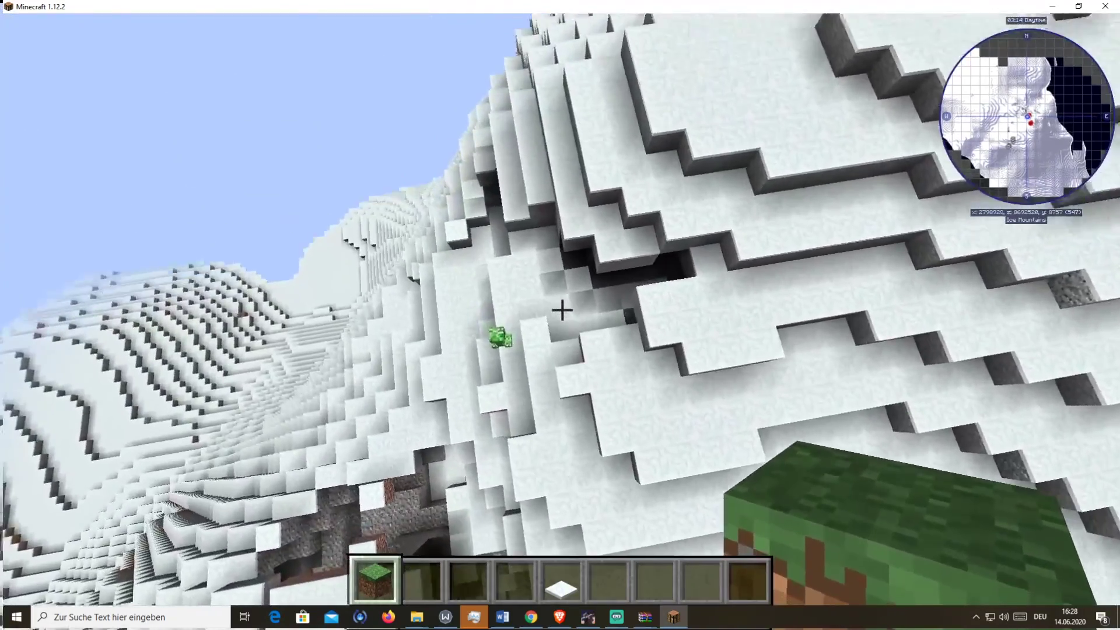